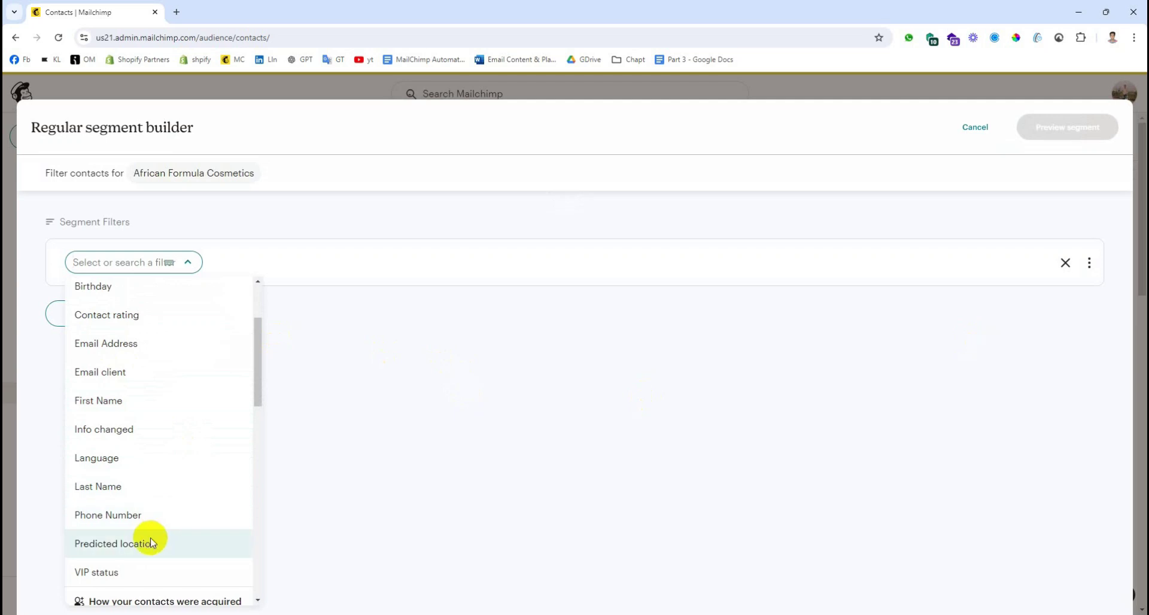
Filter contacts by a predicted location within 25 miles of London, UK, using the validated location, and preview the segment.
click(154, 544)
click(413, 270)
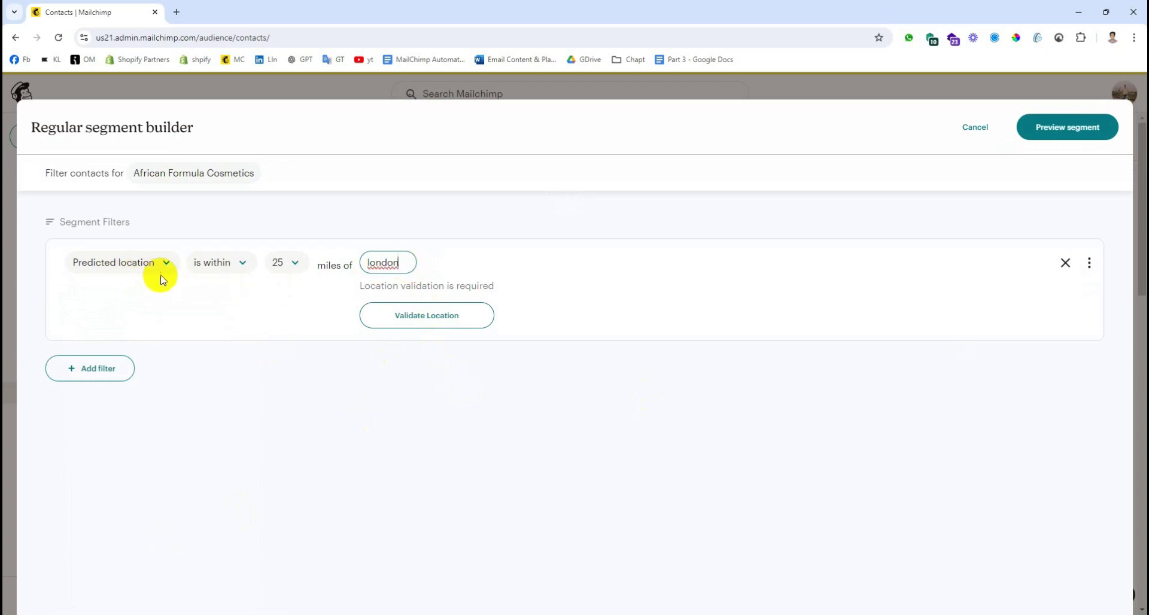
click(288, 263)
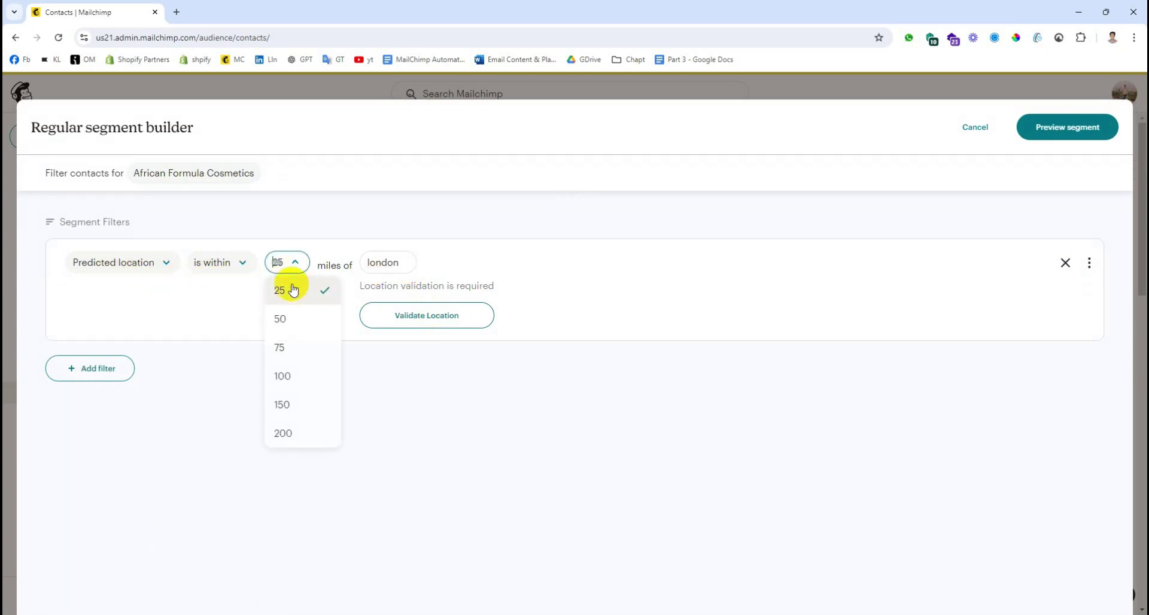
click(577, 288)
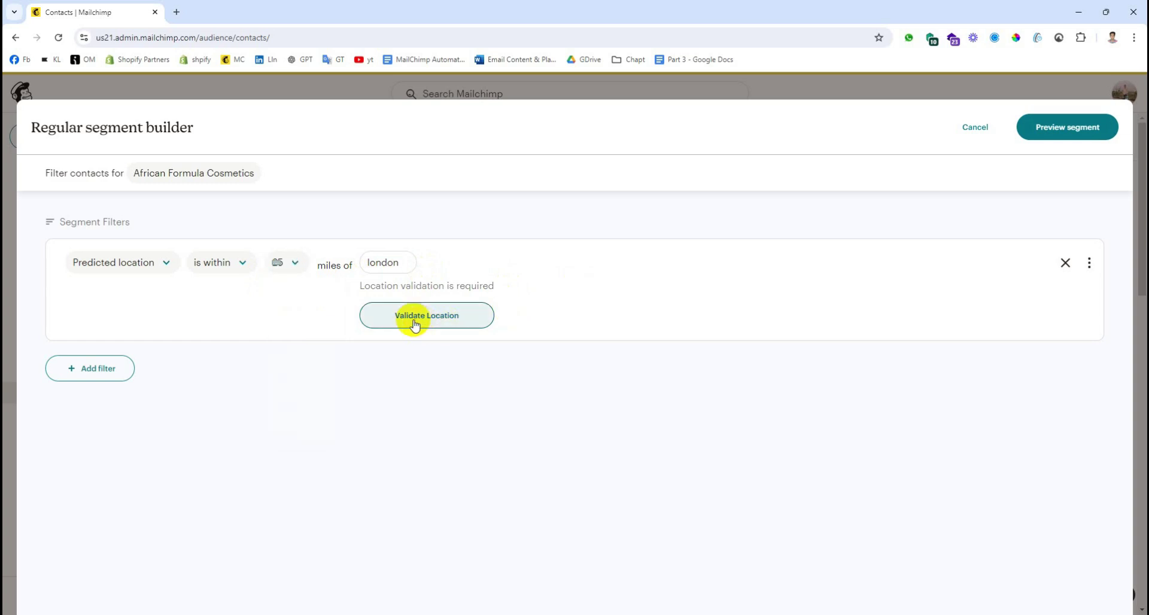
click(425, 318)
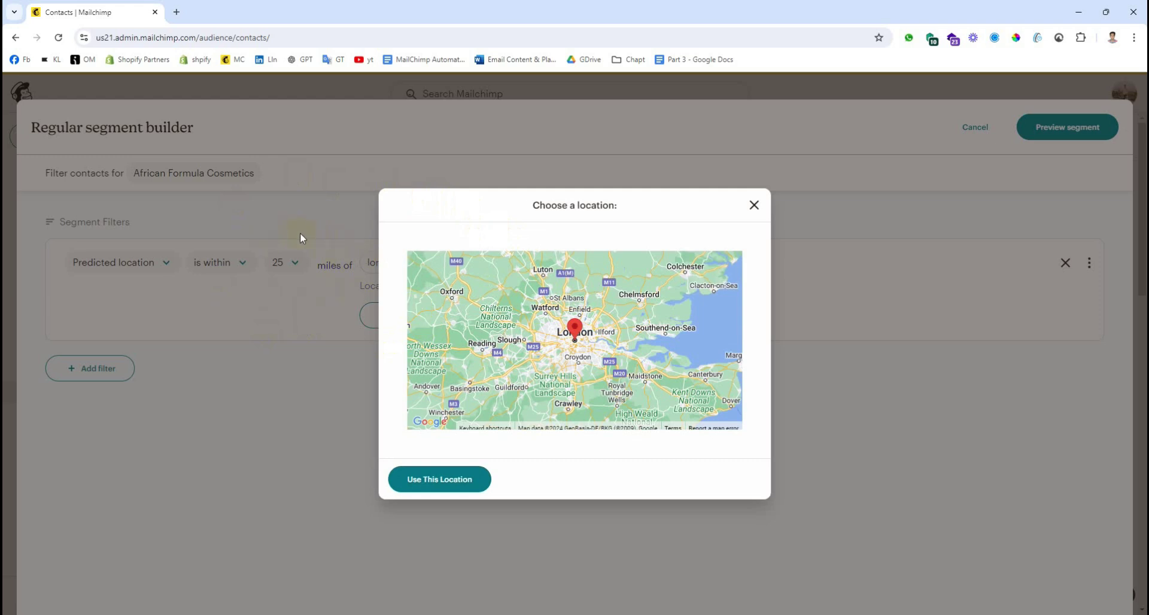
click(441, 479)
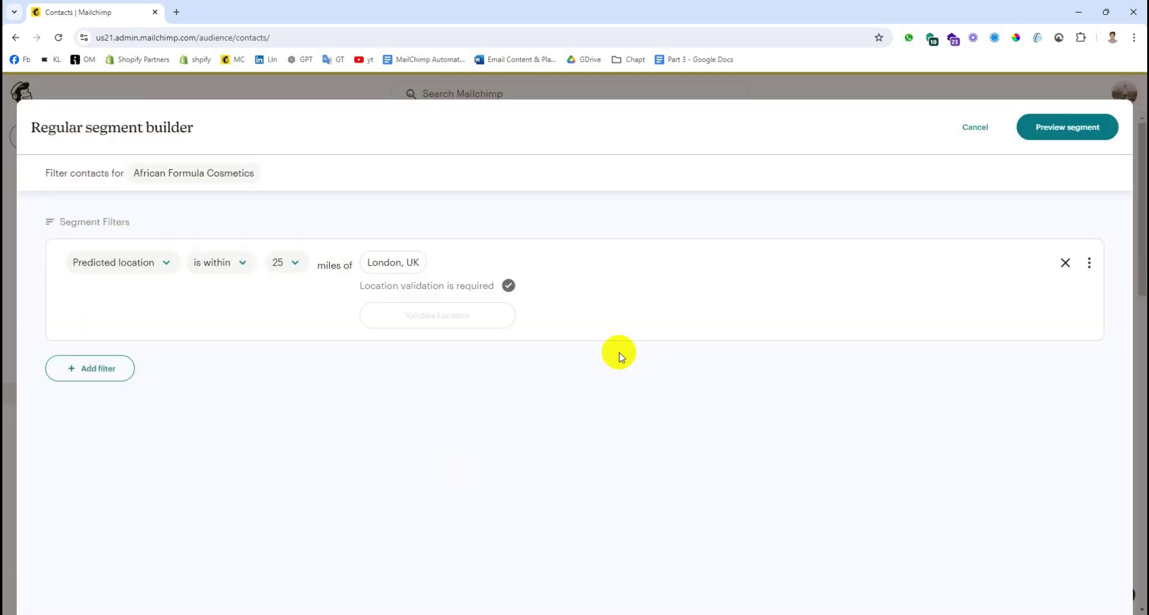
click(1024, 127)
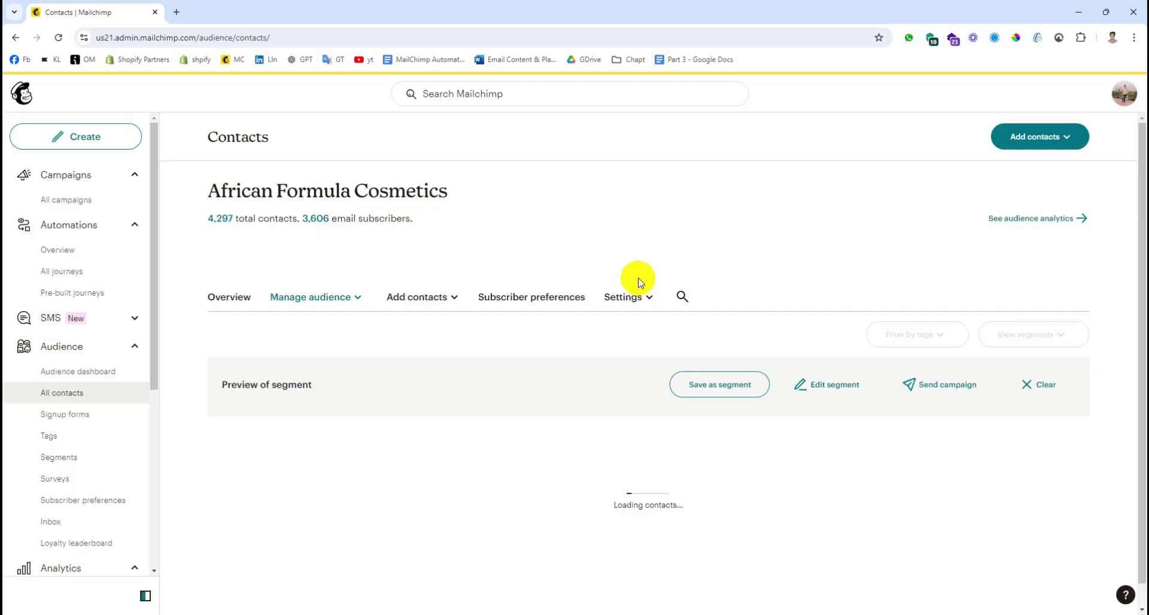
scroll(587, 356, down, 1)
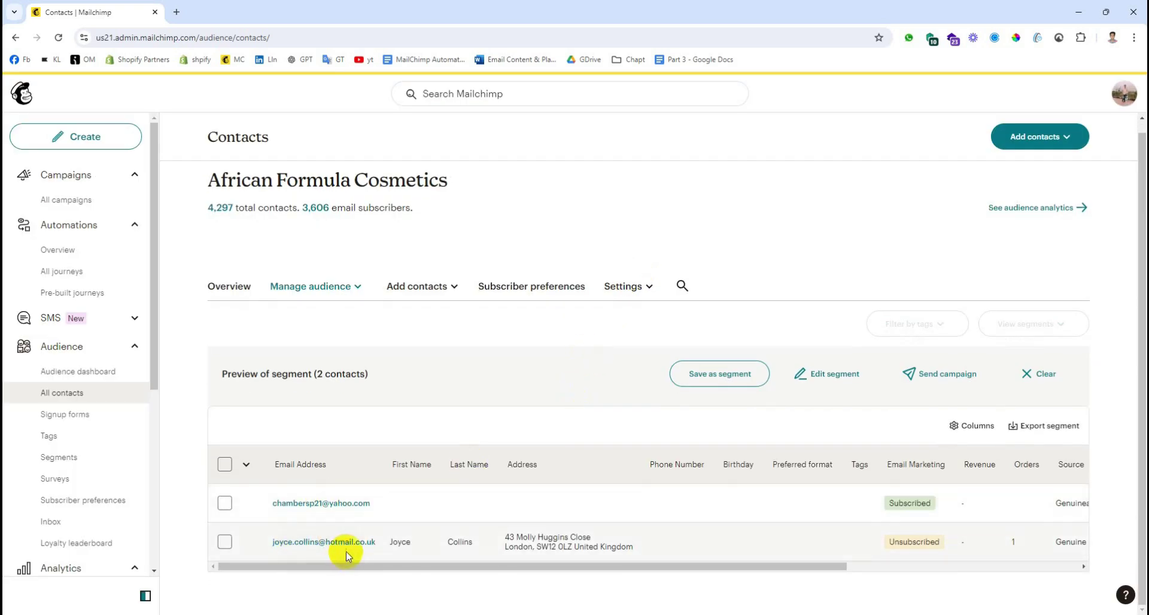
Open the save form for the London segment, dismiss it without naming the segment, and clear the preview.
click(719, 375)
click(403, 335)
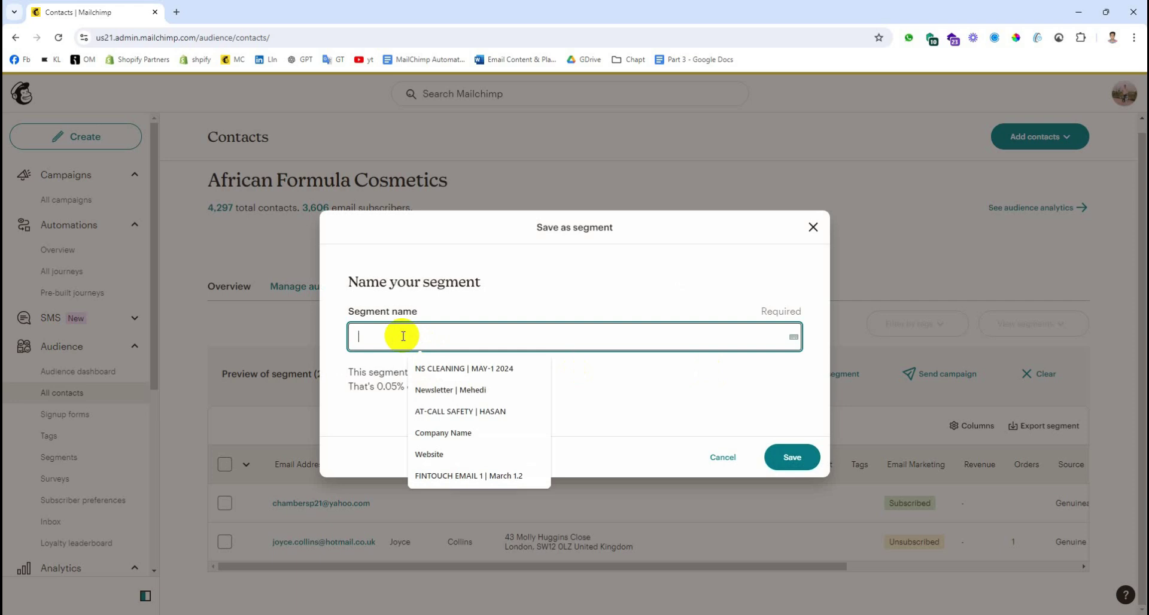
click(812, 226)
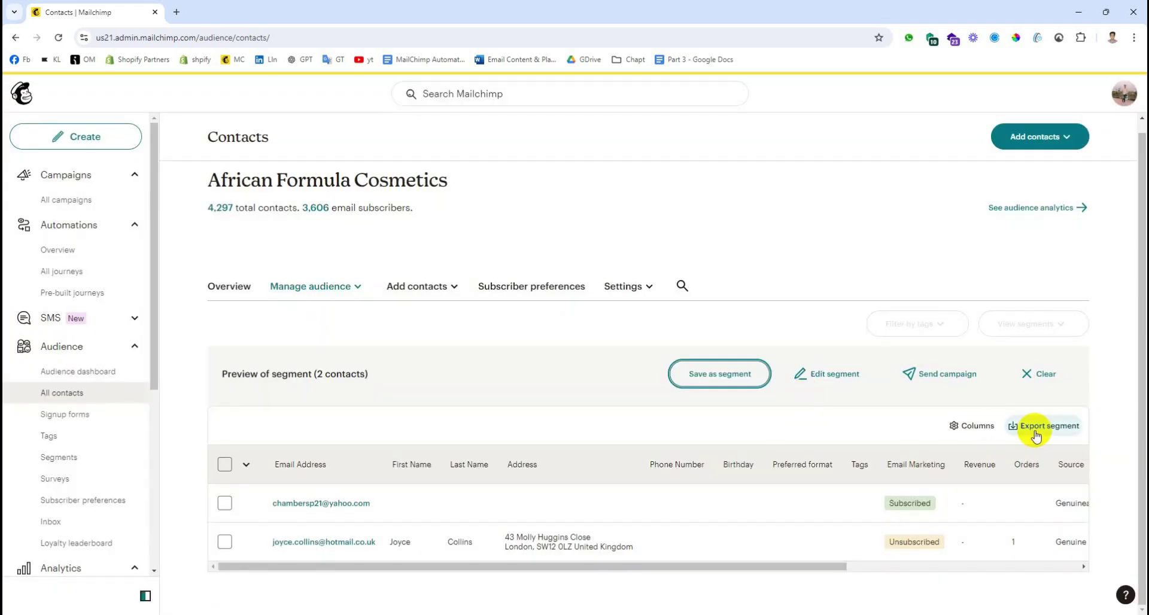
click(1039, 374)
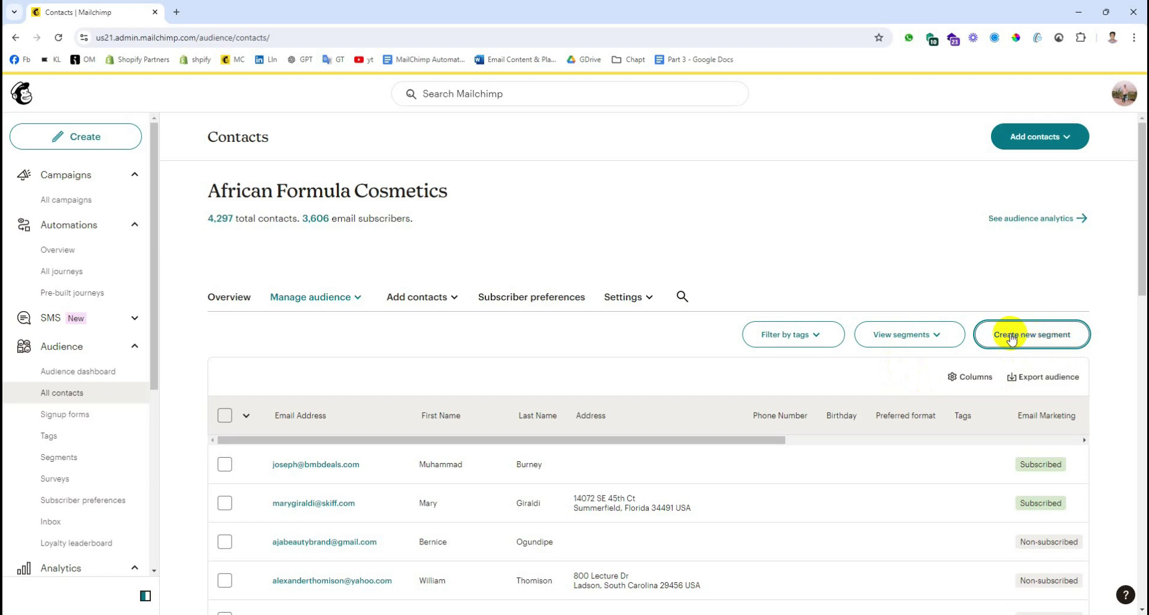
Build a new segment of contacts whose email subscription status is one of Unsubscribed, and preview it.
click(1035, 334)
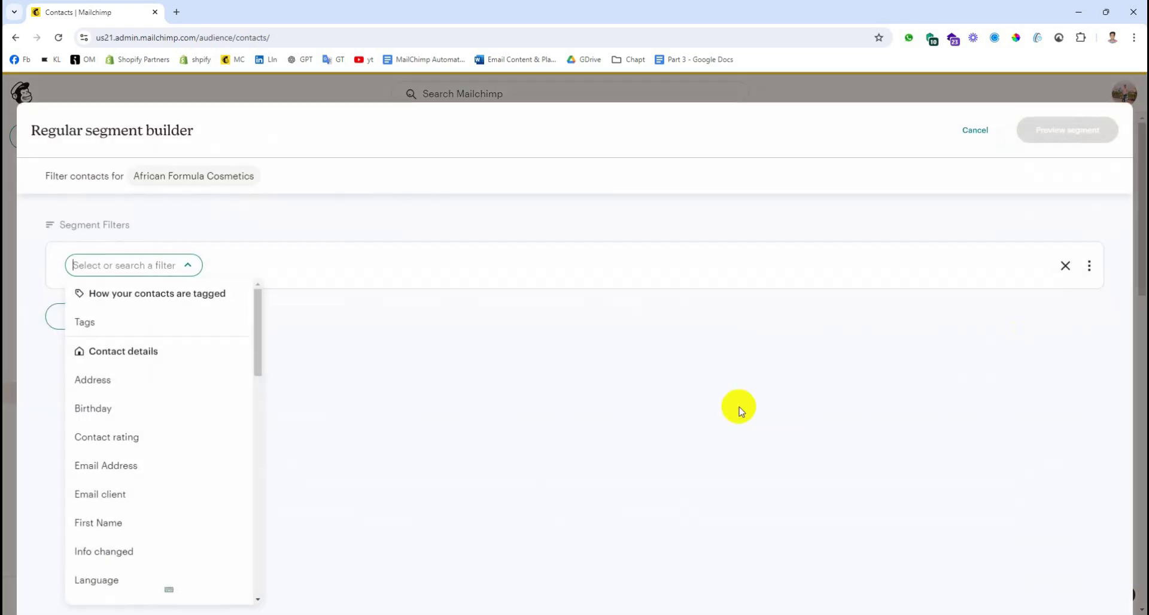
scroll(213, 540, down, 4)
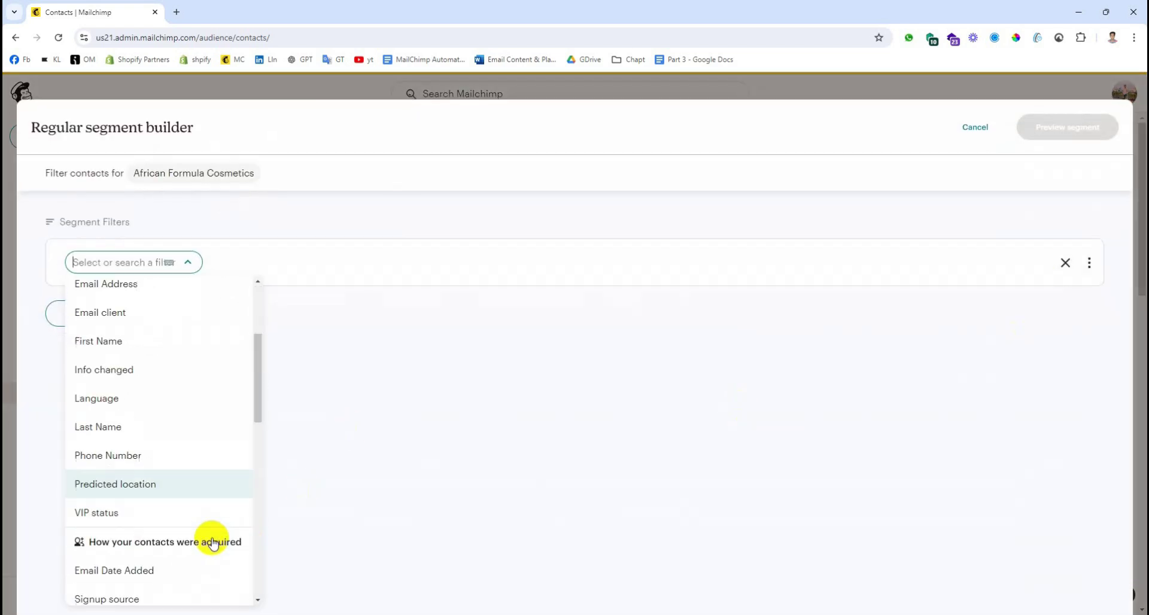
scroll(169, 533, down, 3)
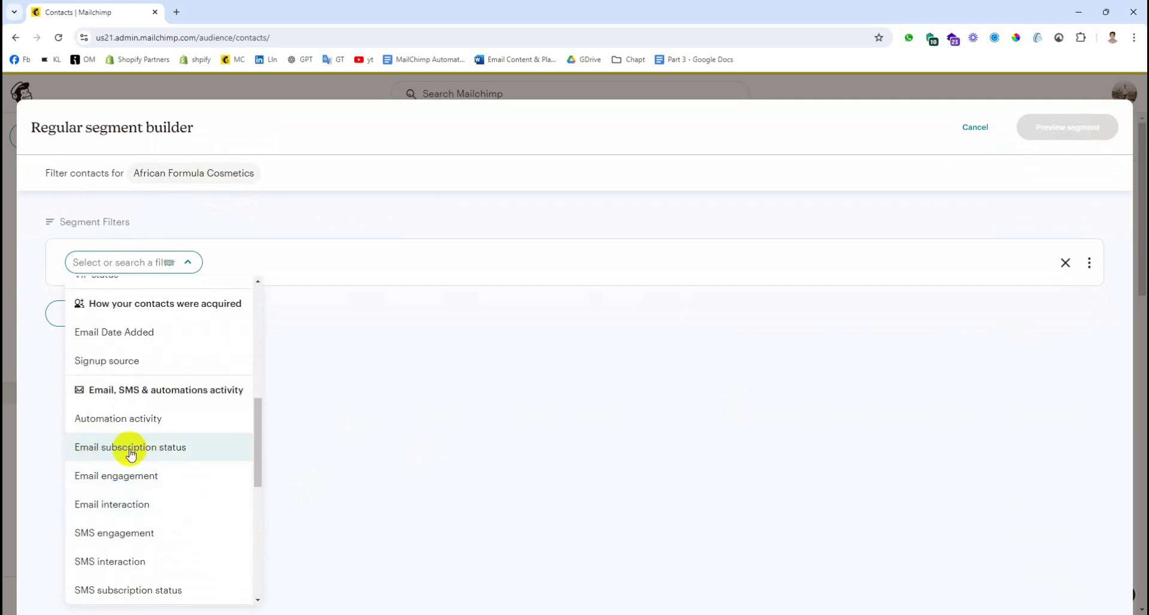
click(167, 451)
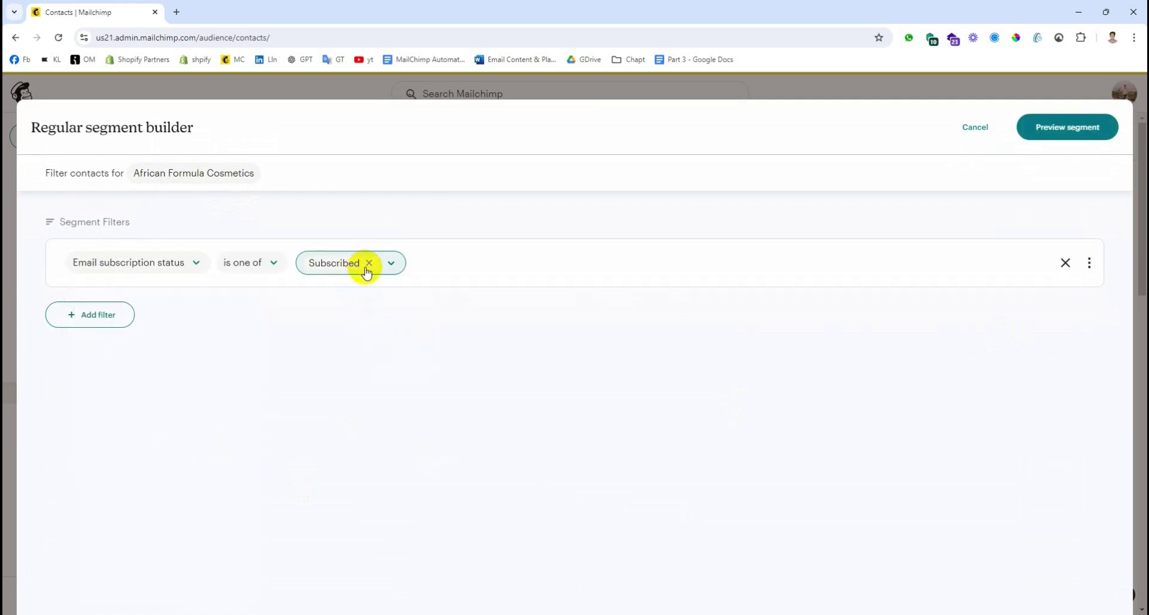
click(390, 264)
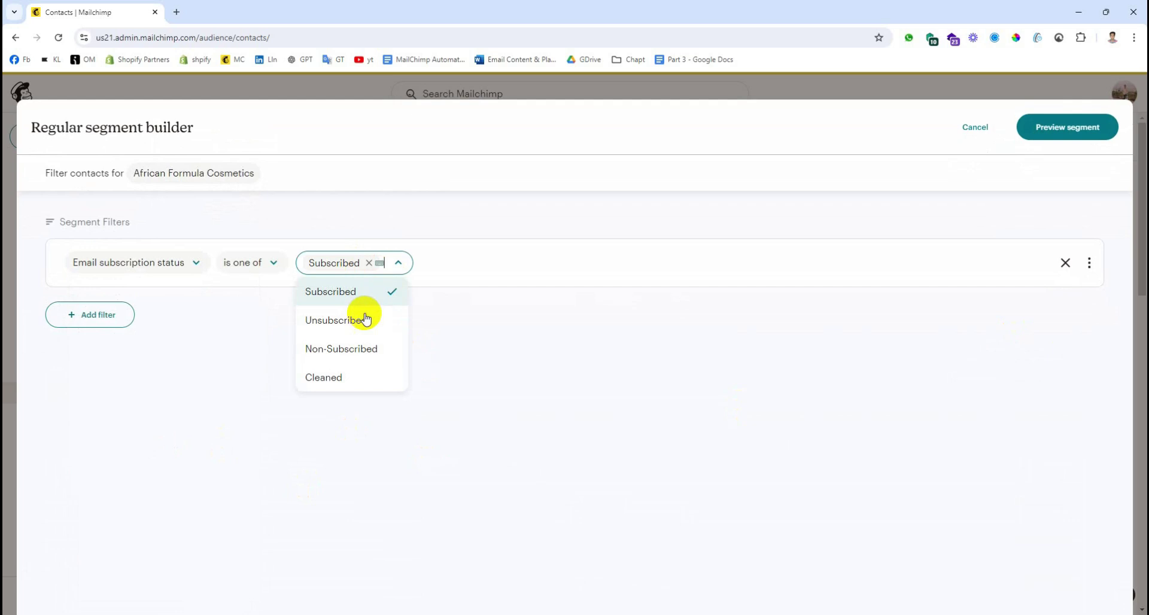
click(327, 328)
click(368, 262)
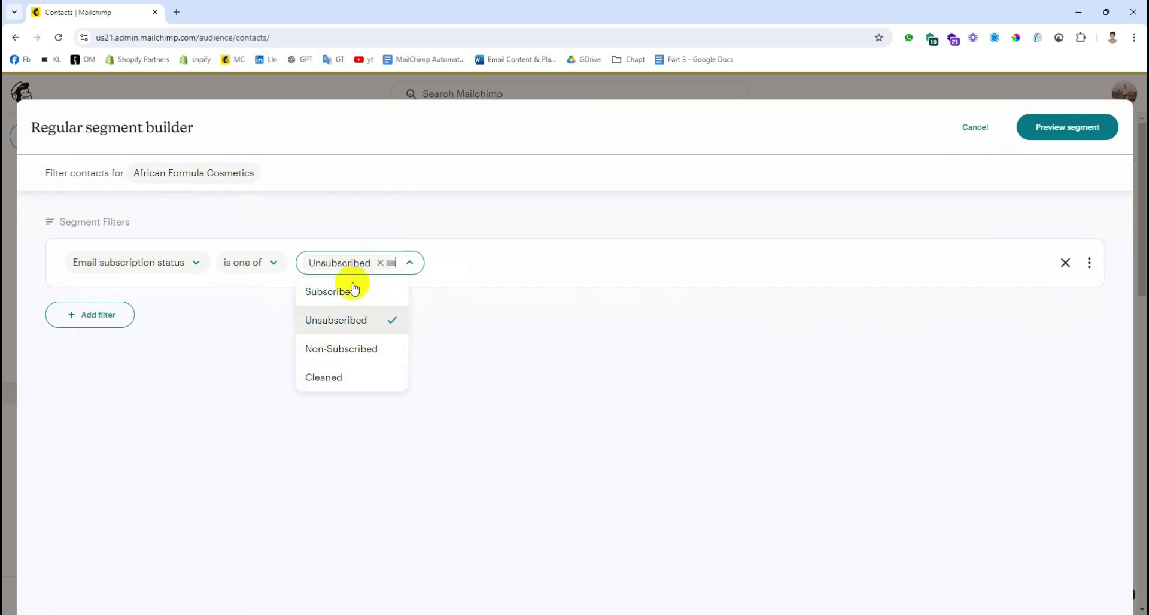
click(260, 342)
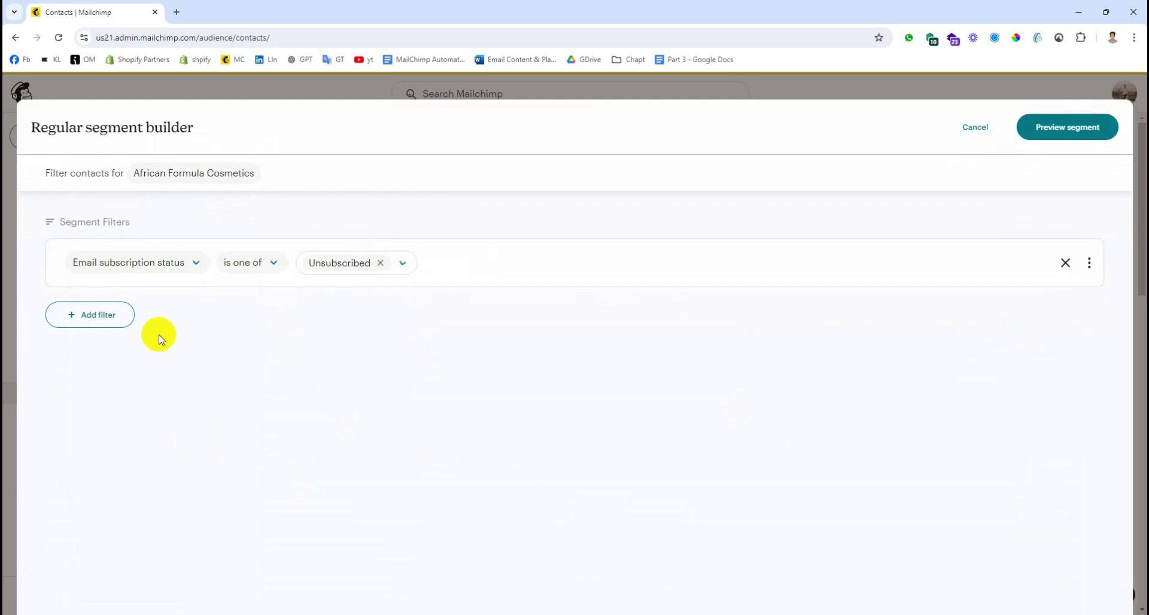
click(1064, 133)
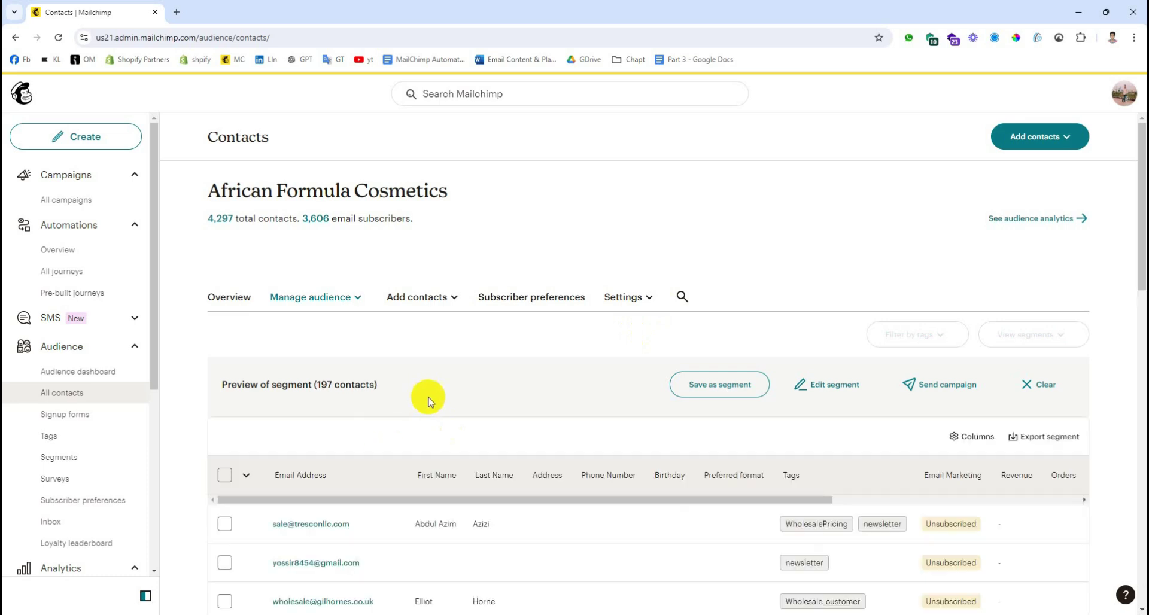
Save the previewed segment of unsubscribed contacts under the name "unsubscriber".
scroll(453, 425, down, 3)
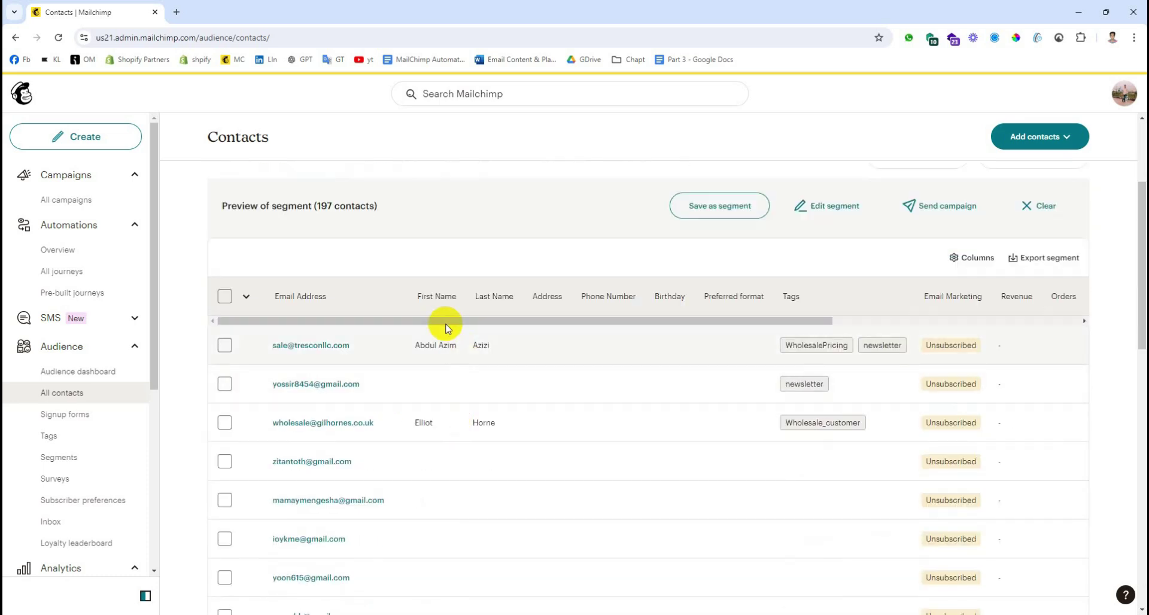
drag(443, 317, 785, 339)
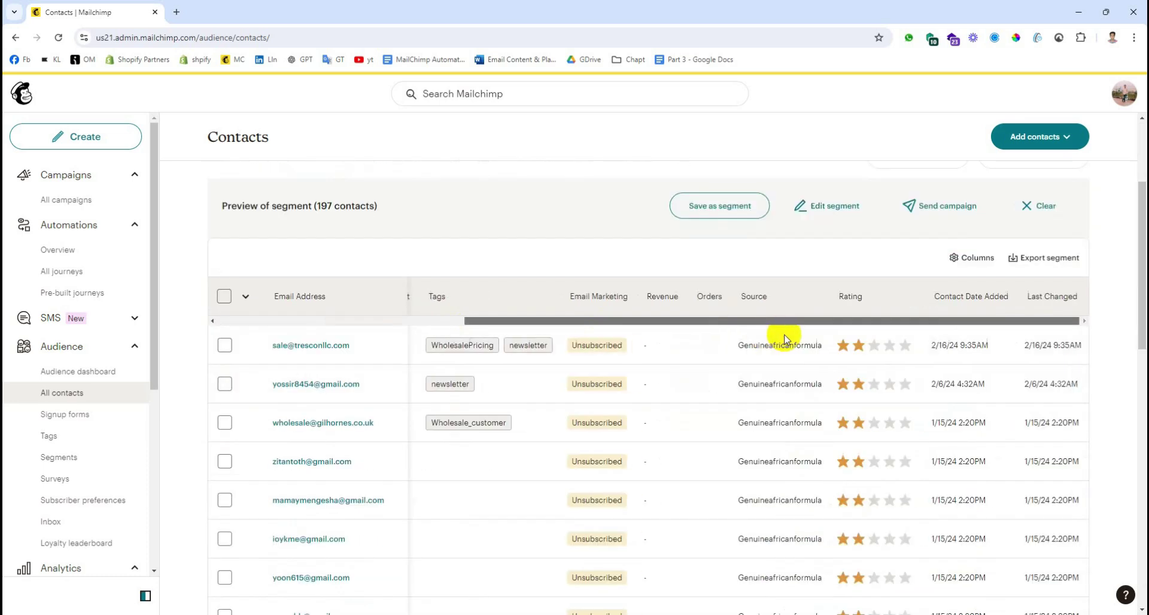
click(721, 205)
click(448, 337)
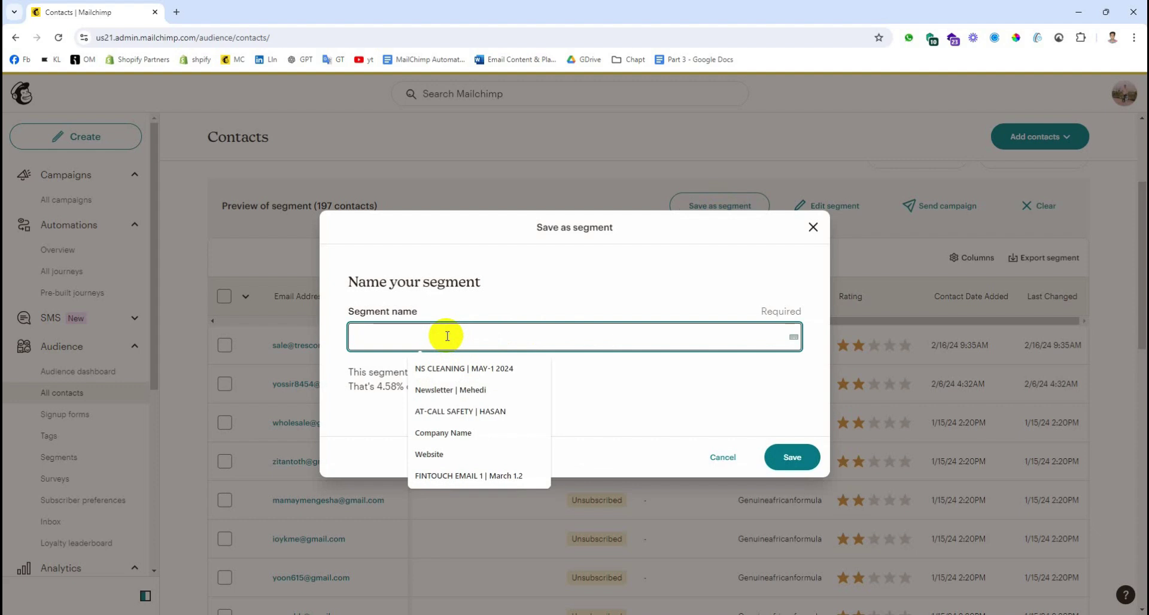
text(usn)
key(BackSpace)
text(nsubscriber)
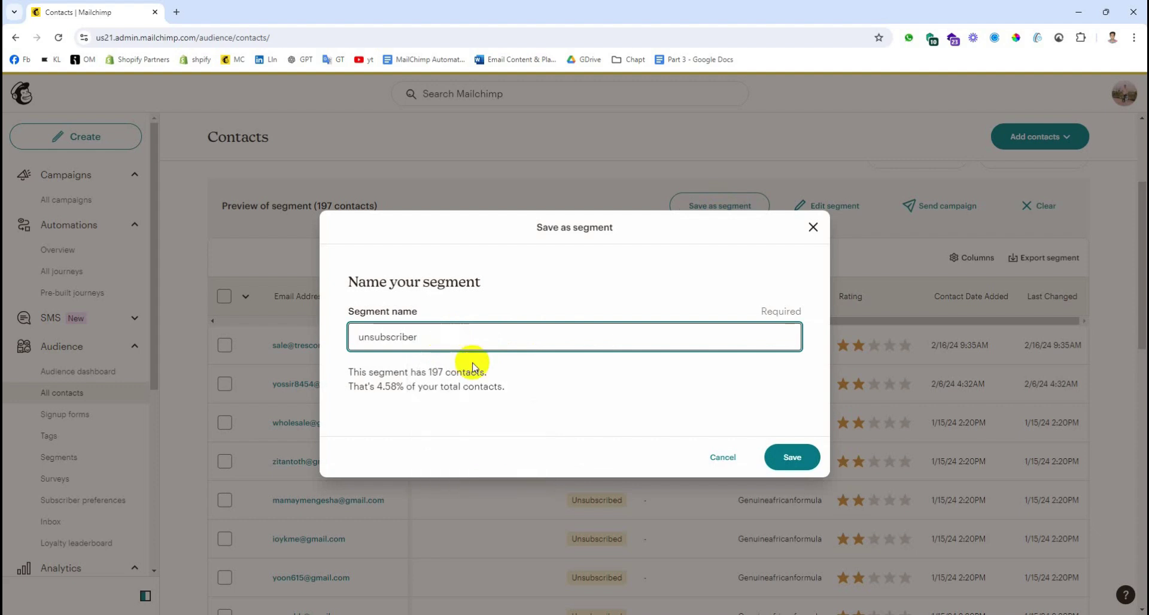
click(805, 467)
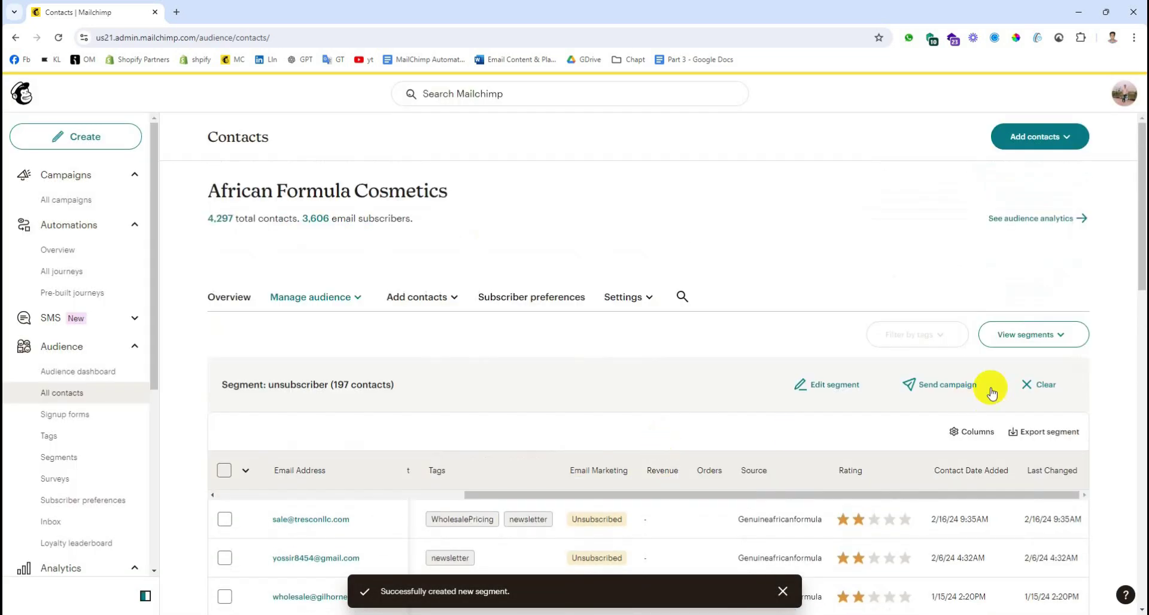
Clear the displayed segment and start a new one with the Total number of orders filter.
click(1034, 383)
click(1015, 336)
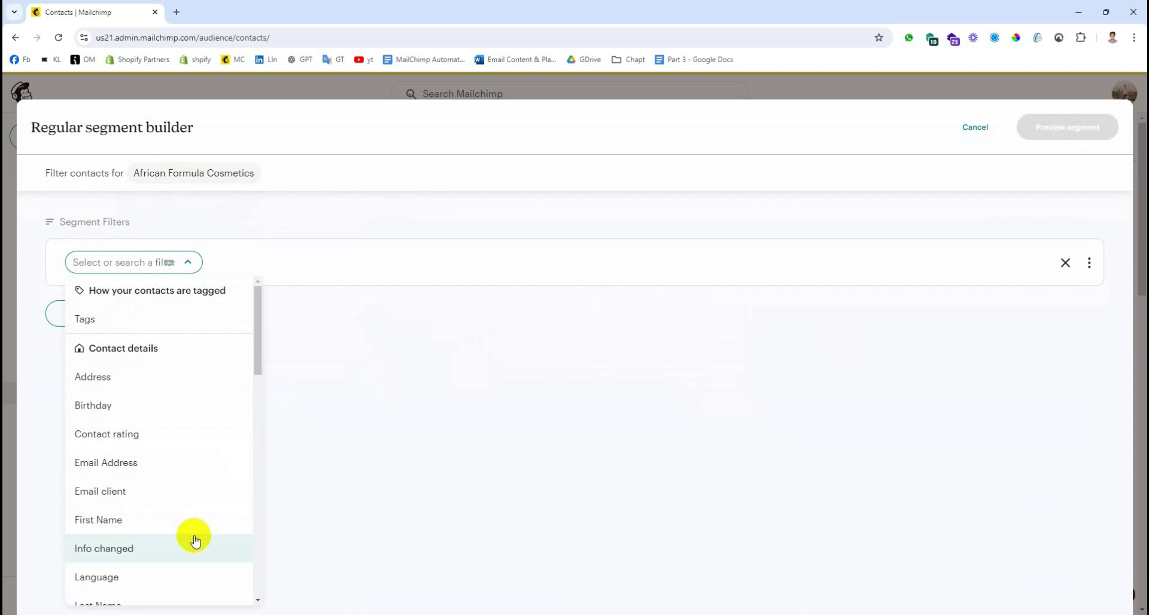
scroll(195, 541, down, 3)
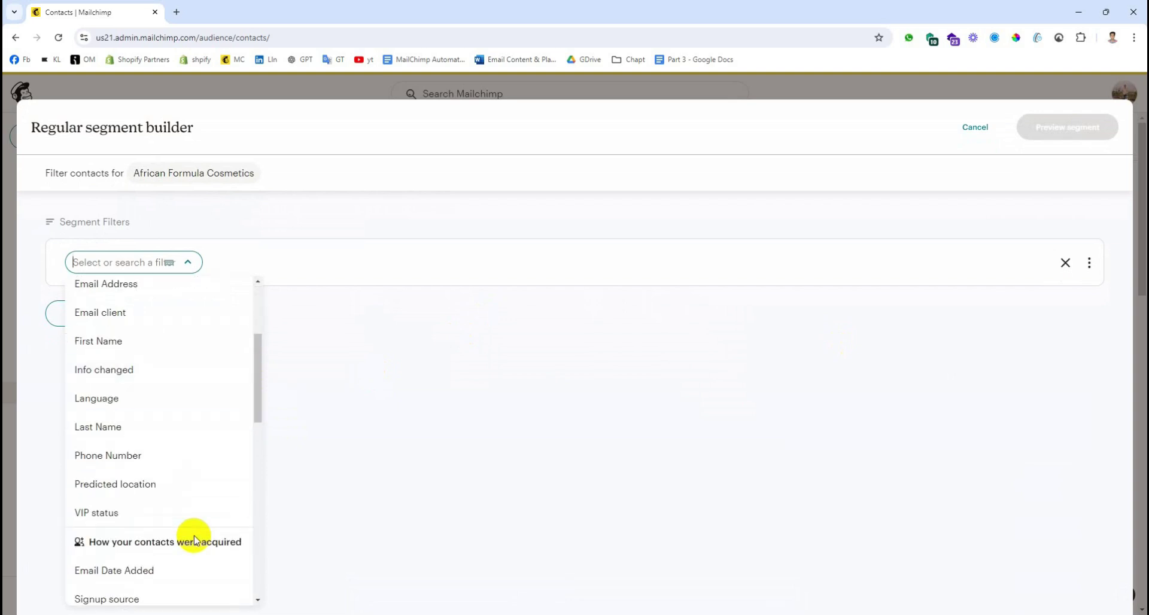
scroll(193, 539, down, 2)
scroll(194, 538, up, 5)
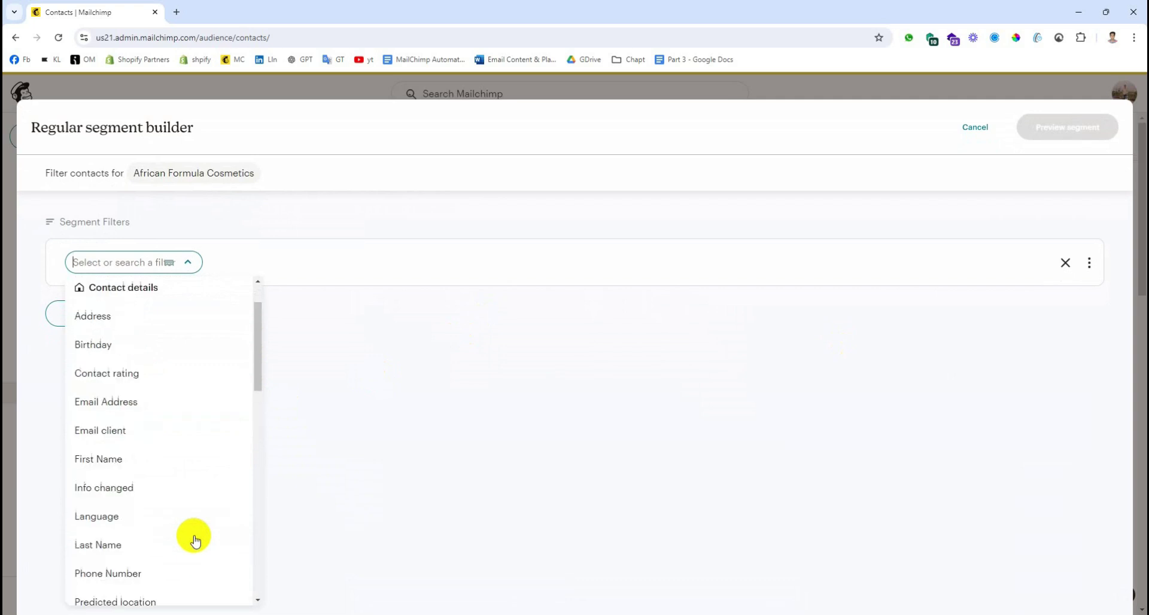
scroll(210, 514, down, 10)
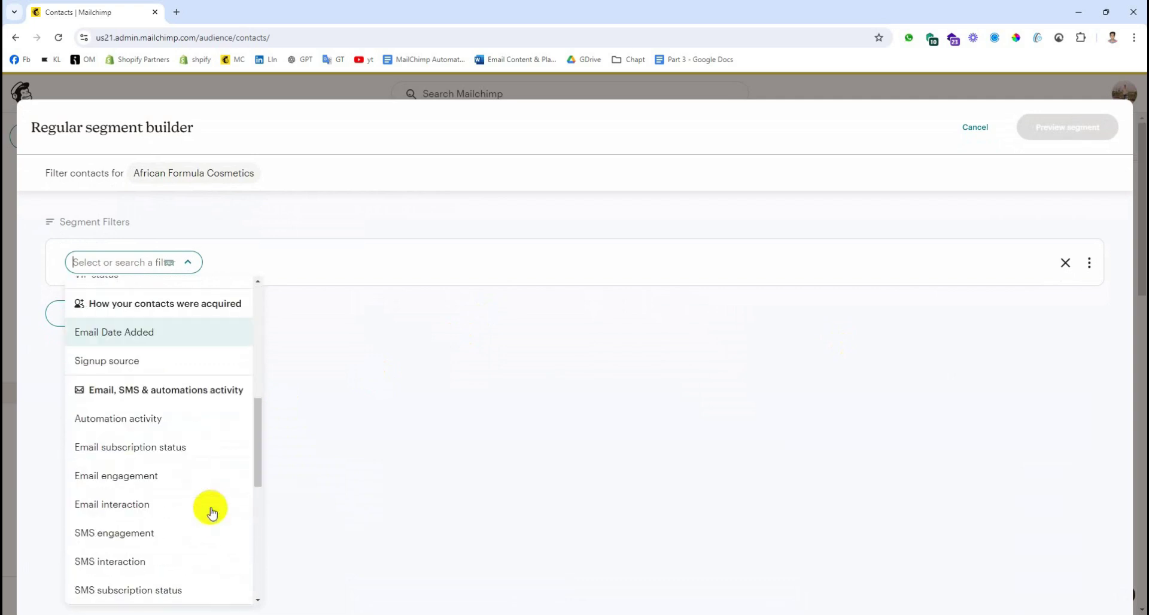
scroll(211, 513, down, 1)
scroll(211, 513, down, 8)
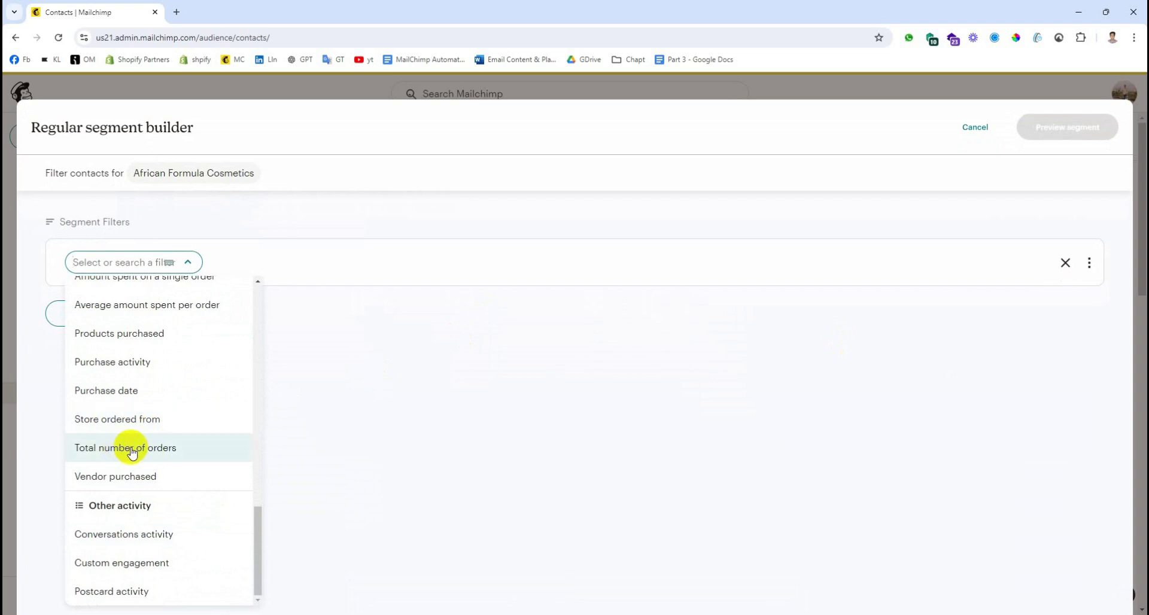
click(136, 450)
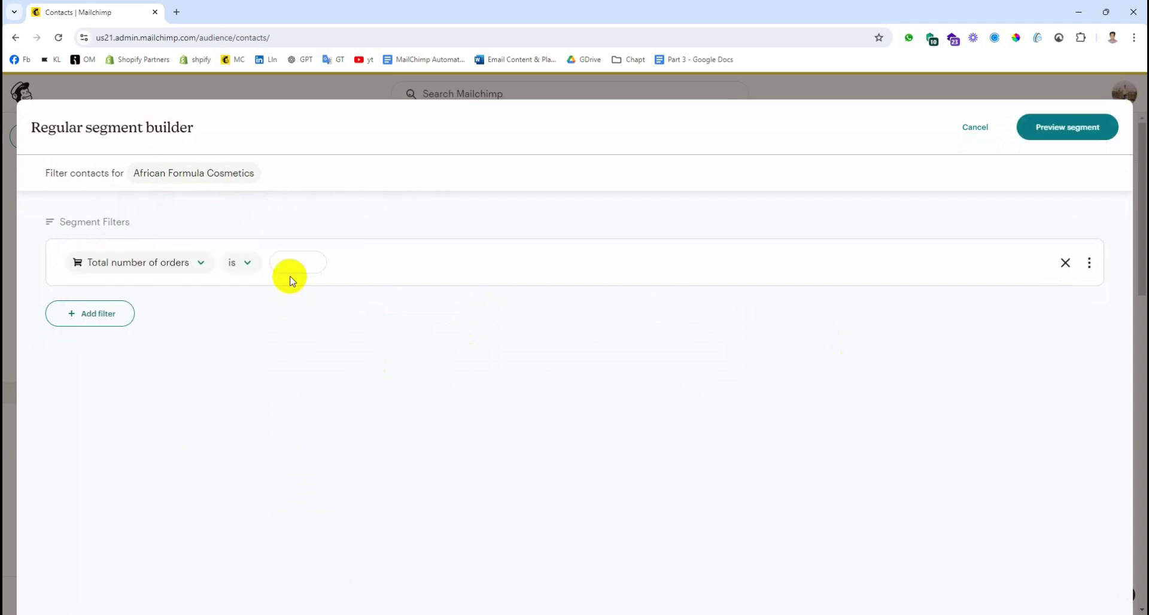
Set the total number of orders condition to "is greater than" 2 and preview the segment.
click(242, 272)
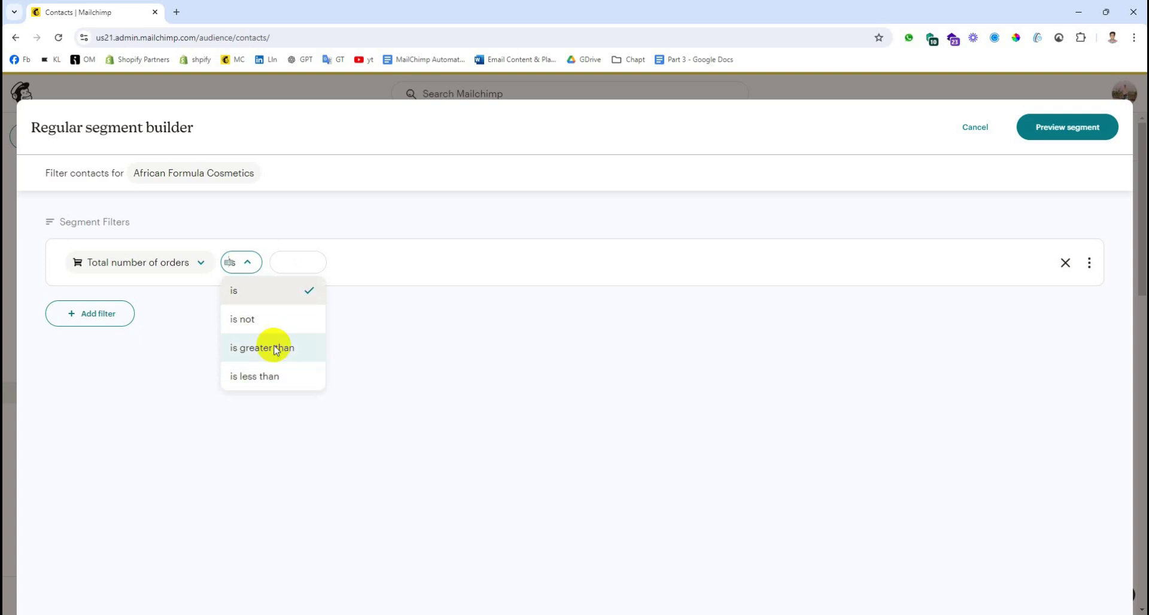
click(271, 348)
click(262, 267)
click(352, 267)
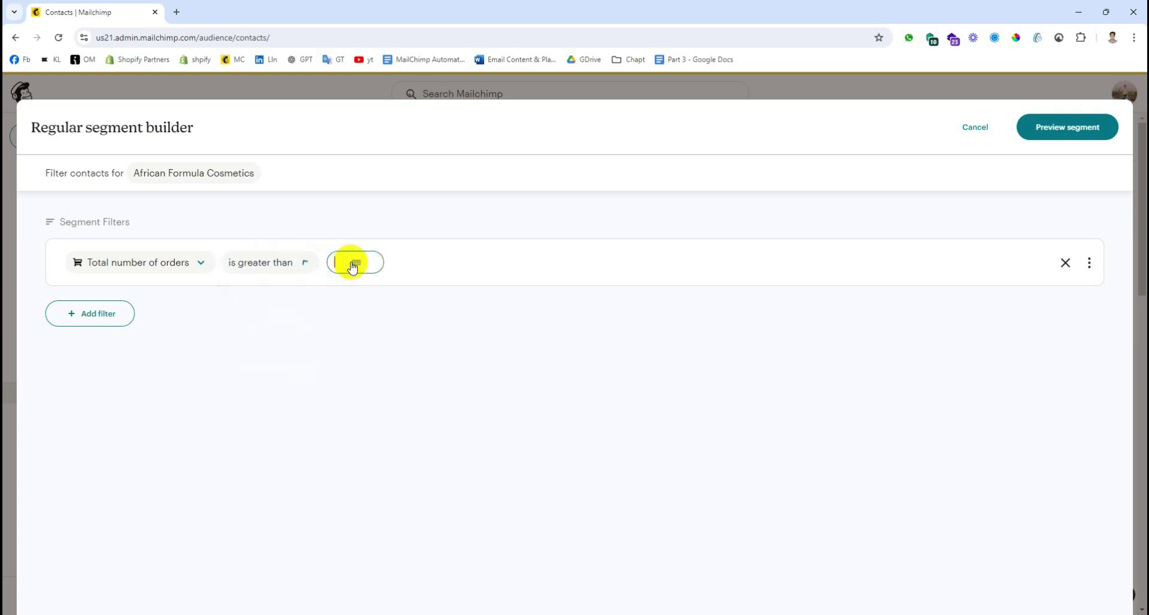
text(2)
click(1044, 129)
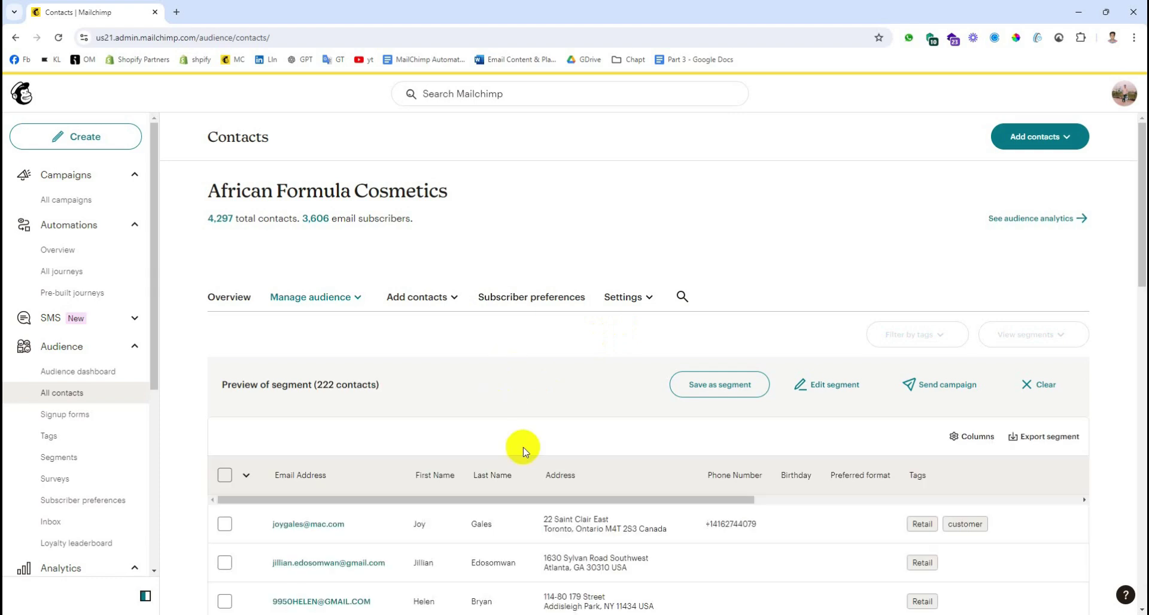
Review the previewed contacts and save the segment under the name "Purchase more than 2 products".
scroll(360, 301, down, 2)
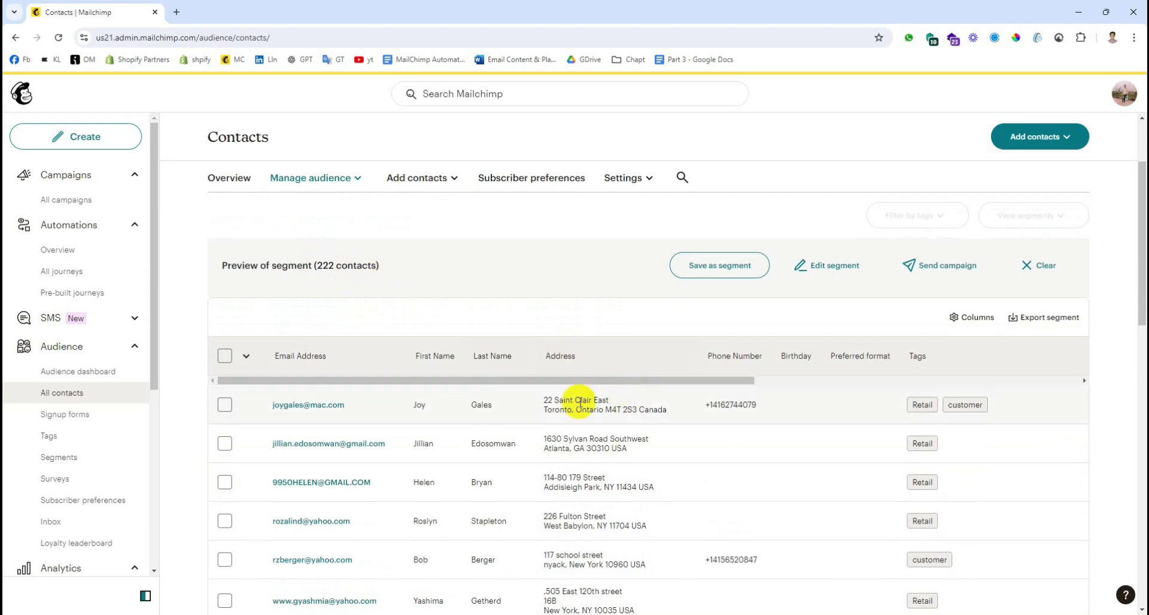
scroll(499, 426, down, 10)
scroll(499, 426, down, 5)
scroll(498, 421, up, 10)
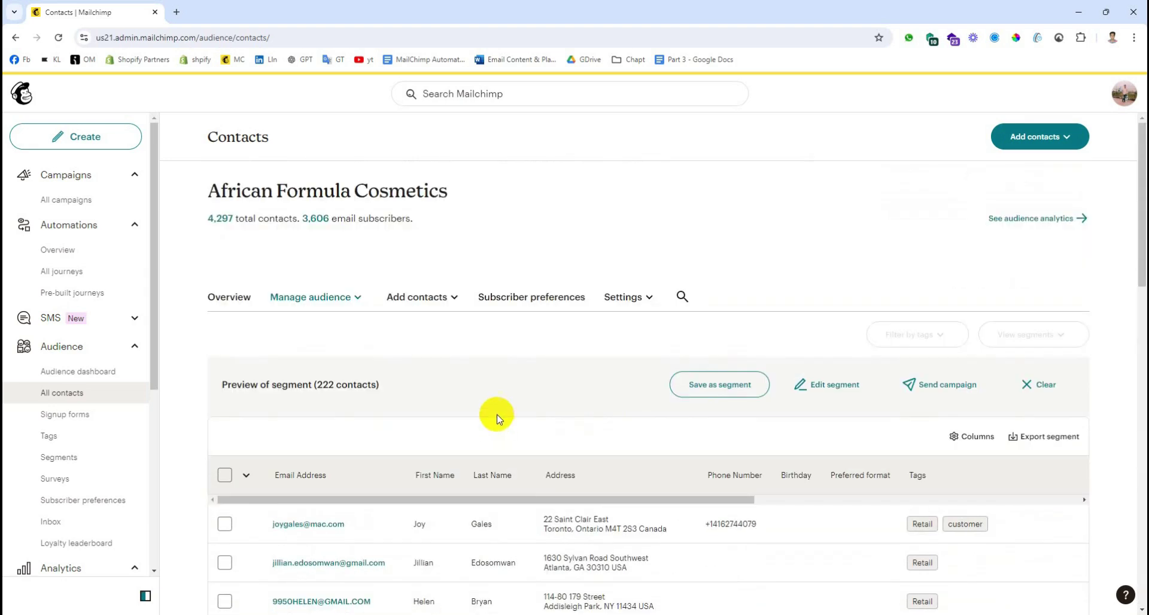
click(715, 386)
click(409, 338)
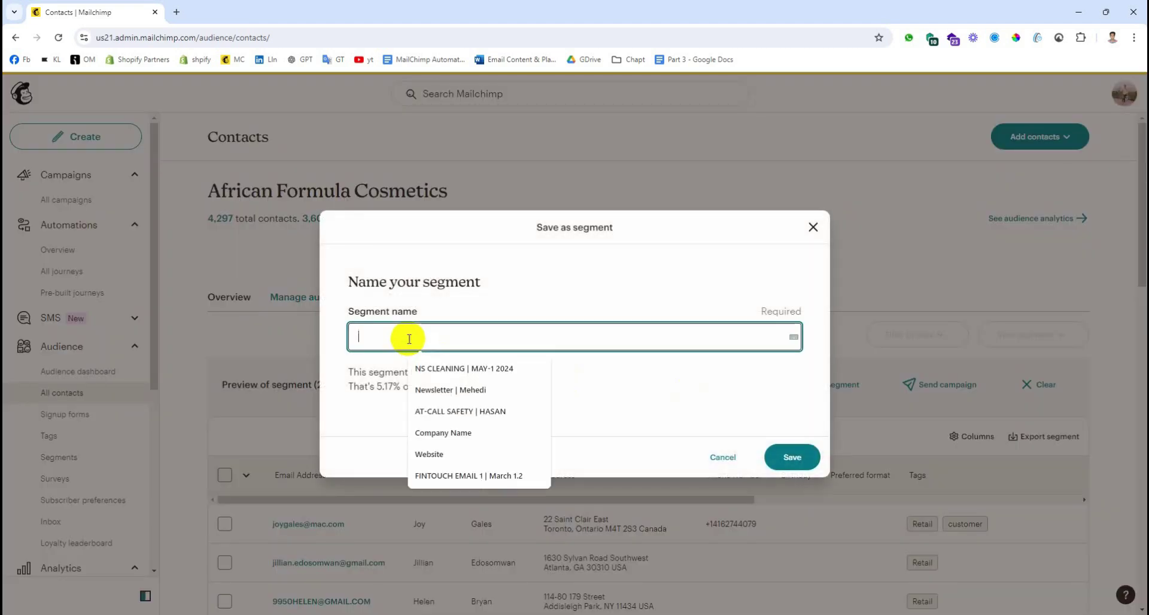
text(Purchase more than 2 products)
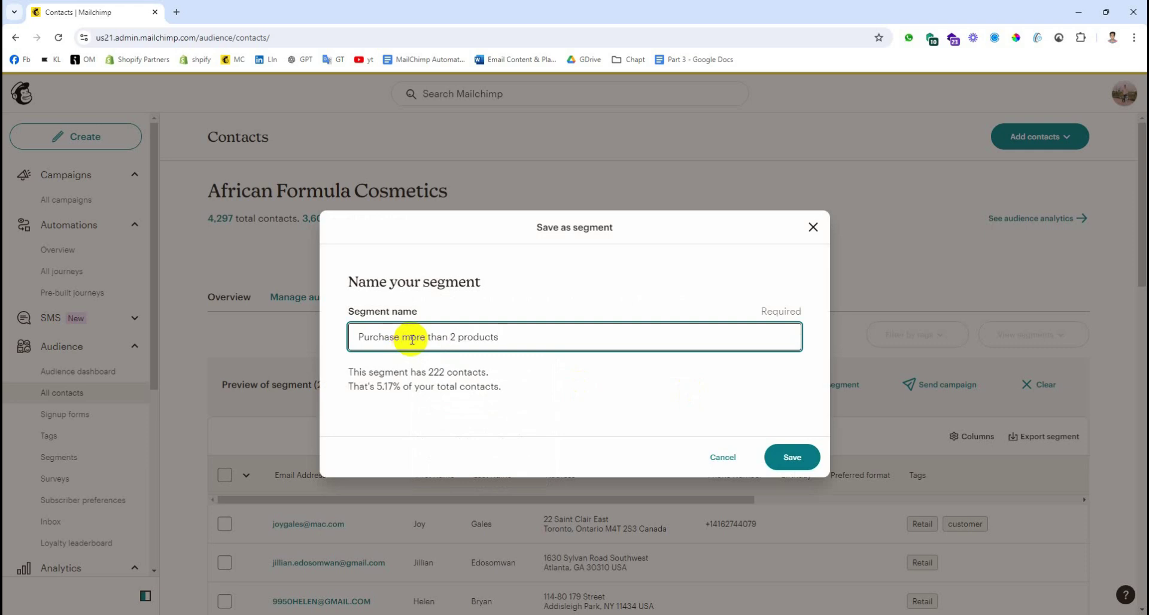
click(787, 454)
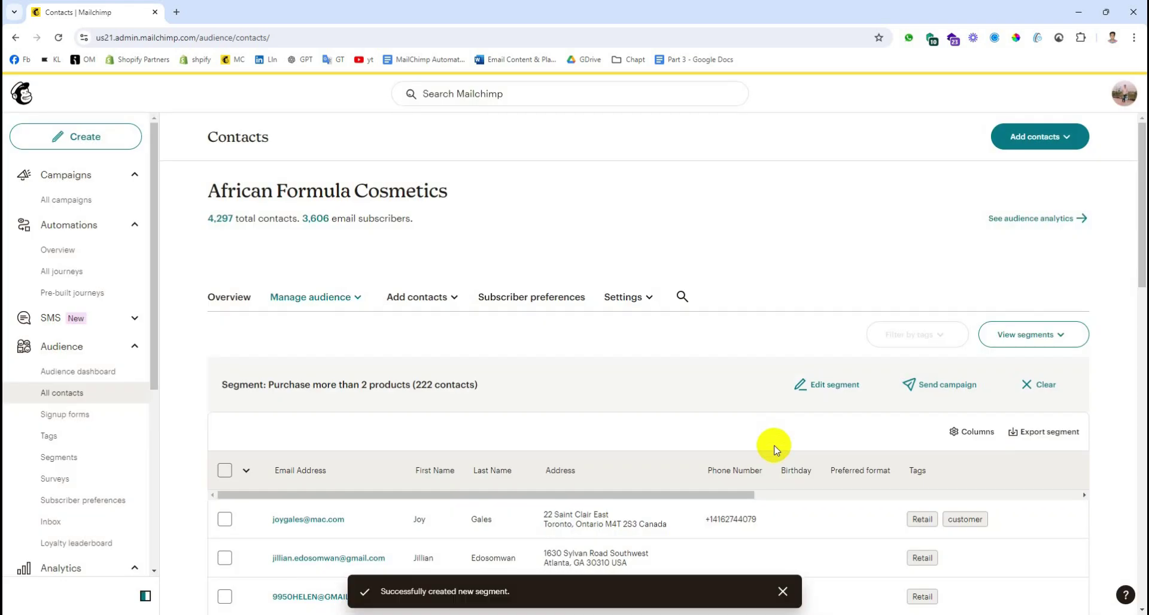
Clear the displayed segment and start a new one with the Email interaction filter.
click(1041, 384)
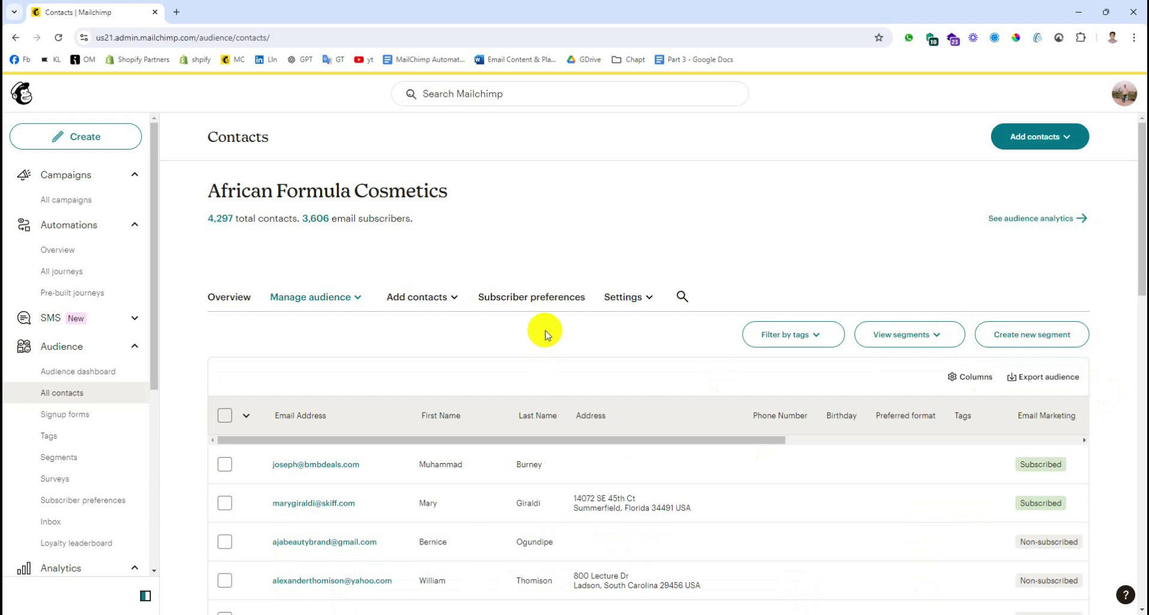
click(1025, 338)
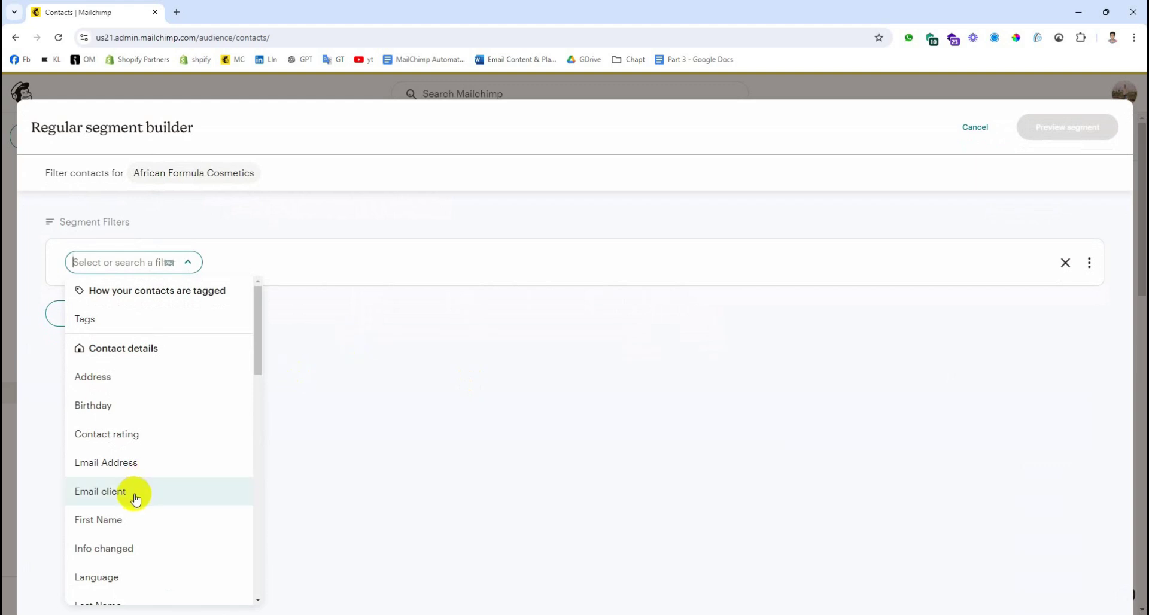
scroll(137, 499, down, 5)
scroll(136, 498, down, 3)
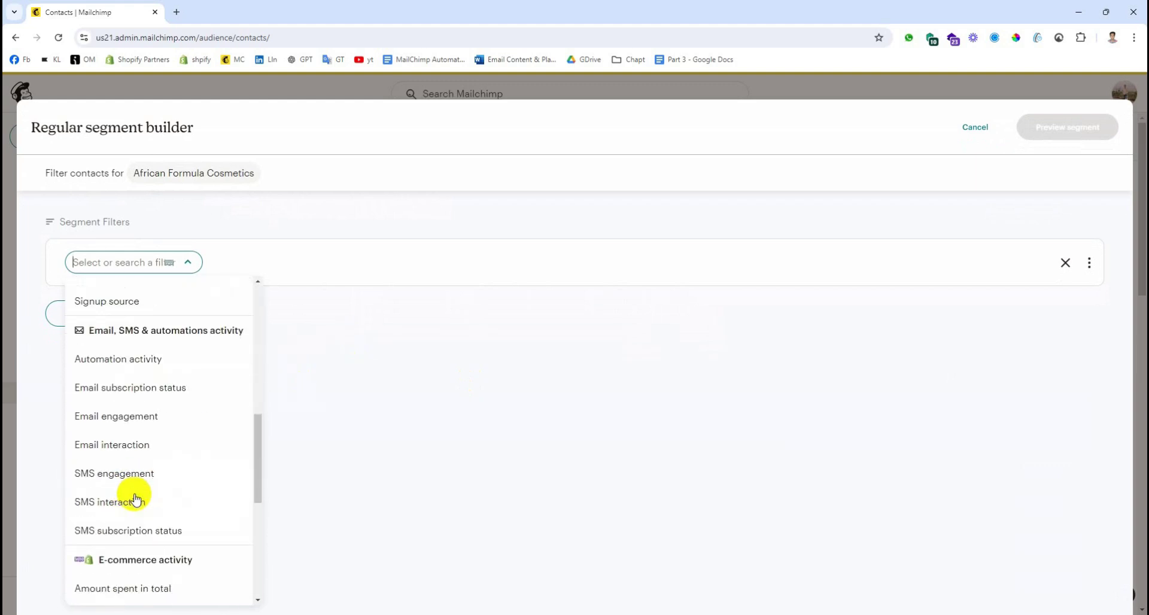
click(130, 453)
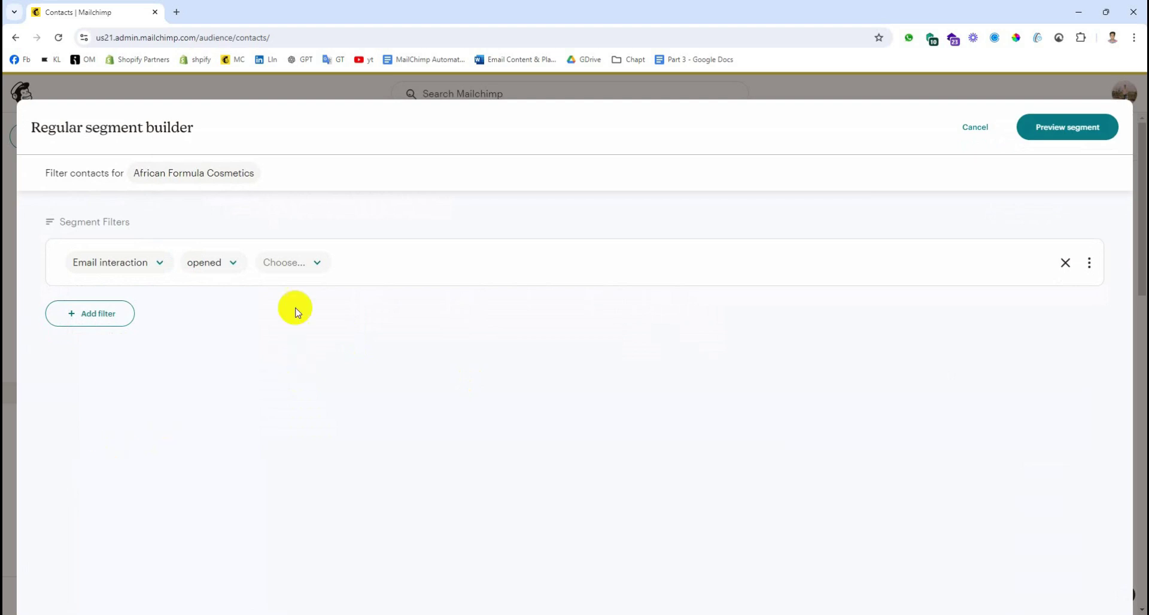
Set the email interaction condition to "opened" Any of the Last 10 Campaigns, then preview the segment and look over its contacts.
click(210, 262)
click(213, 299)
click(296, 264)
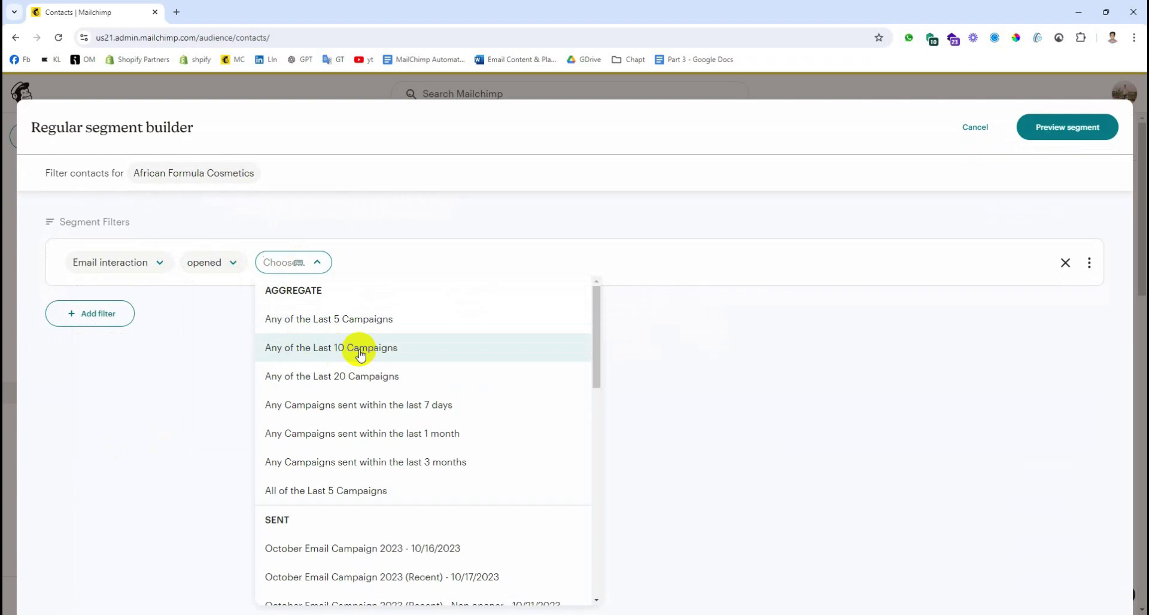
click(360, 355)
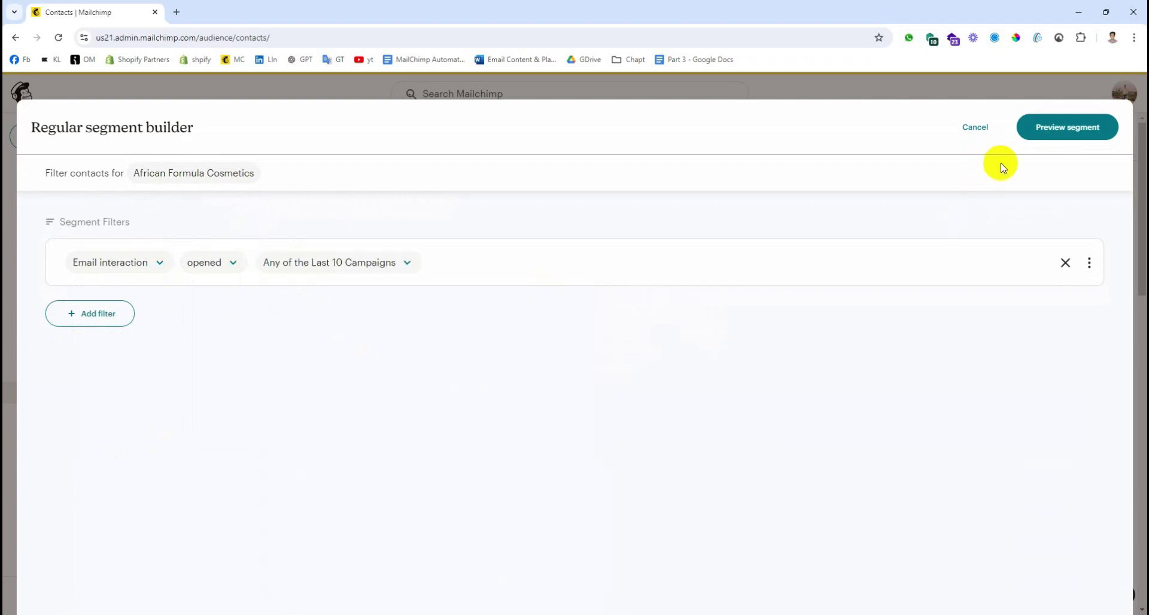
click(1054, 133)
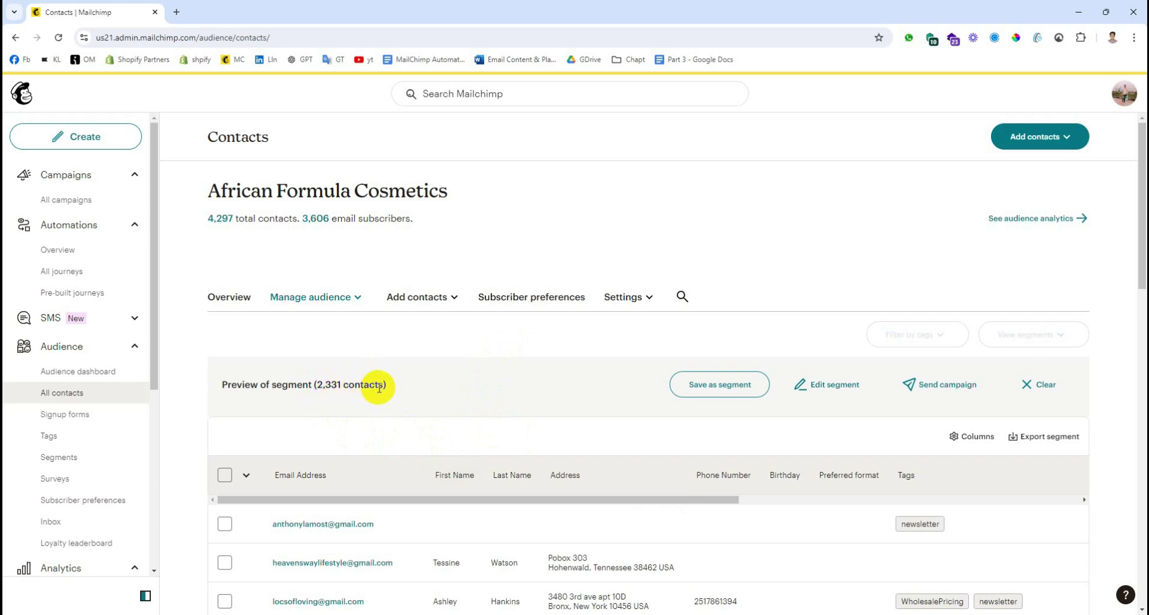
scroll(379, 387, down, 9)
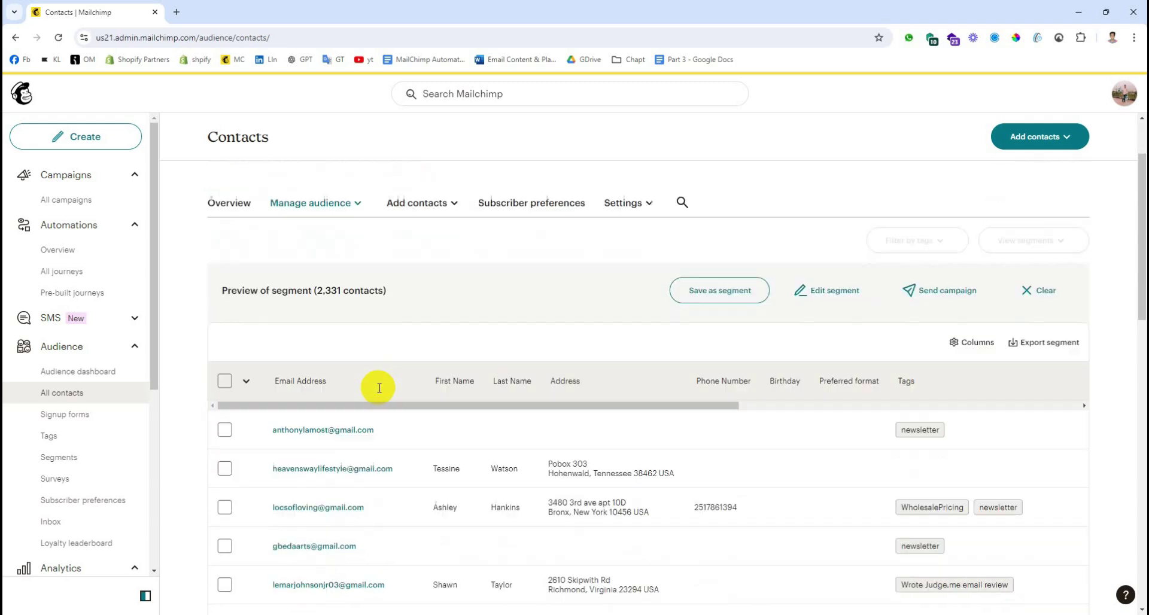
scroll(379, 387, up, 5)
scroll(379, 388, up, 4)
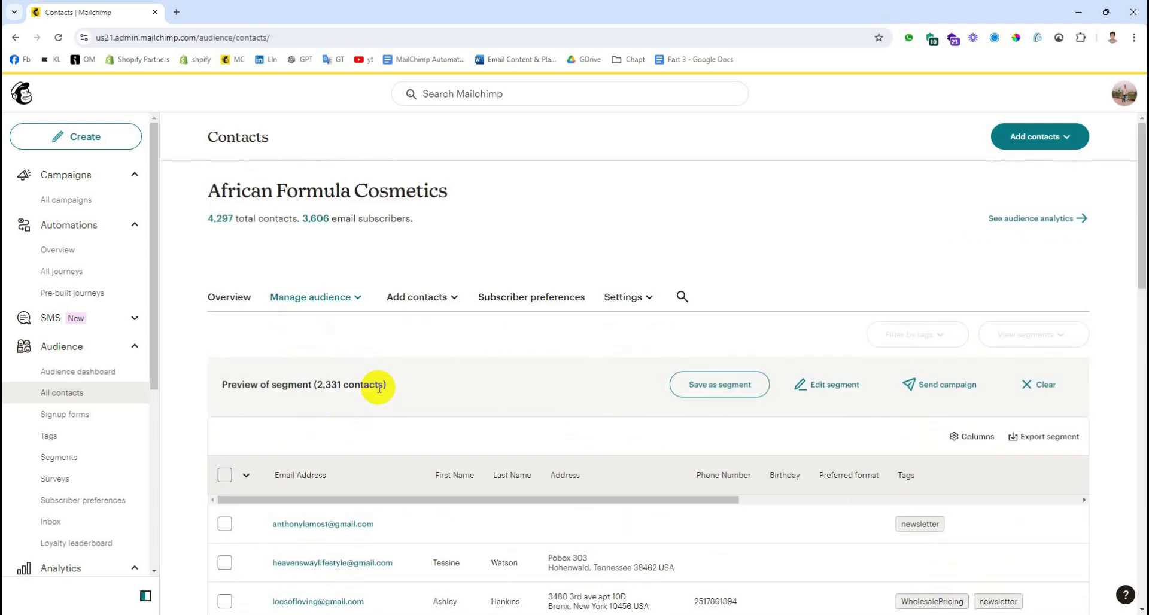
Clear the email interaction preview and start a new segment with the Signup source filter.
click(1013, 387)
click(1026, 337)
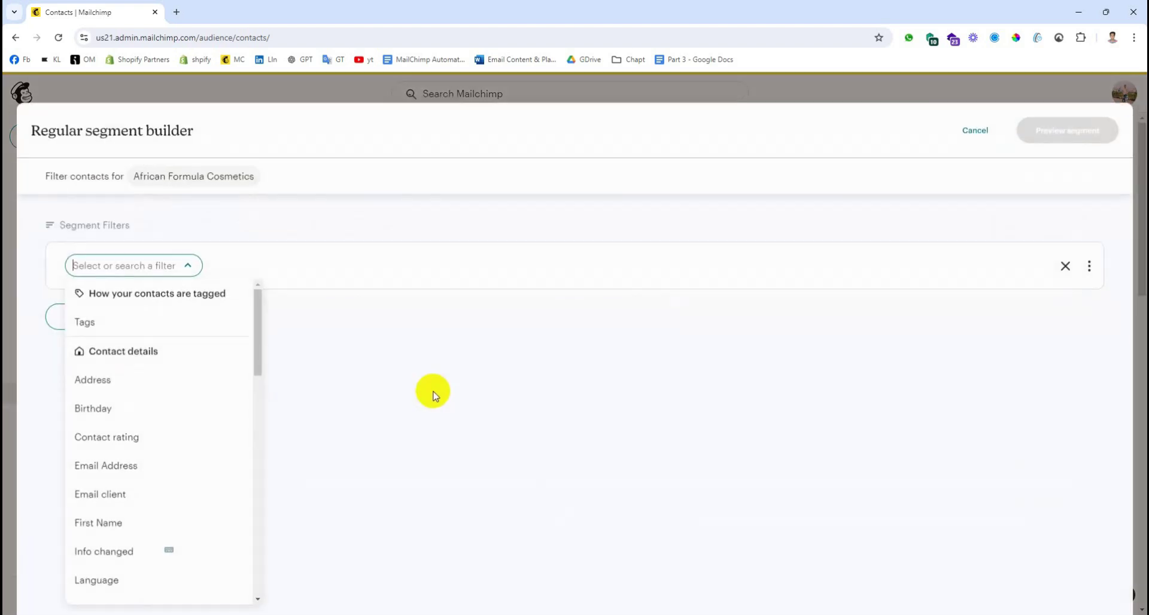
scroll(218, 544, down, 5)
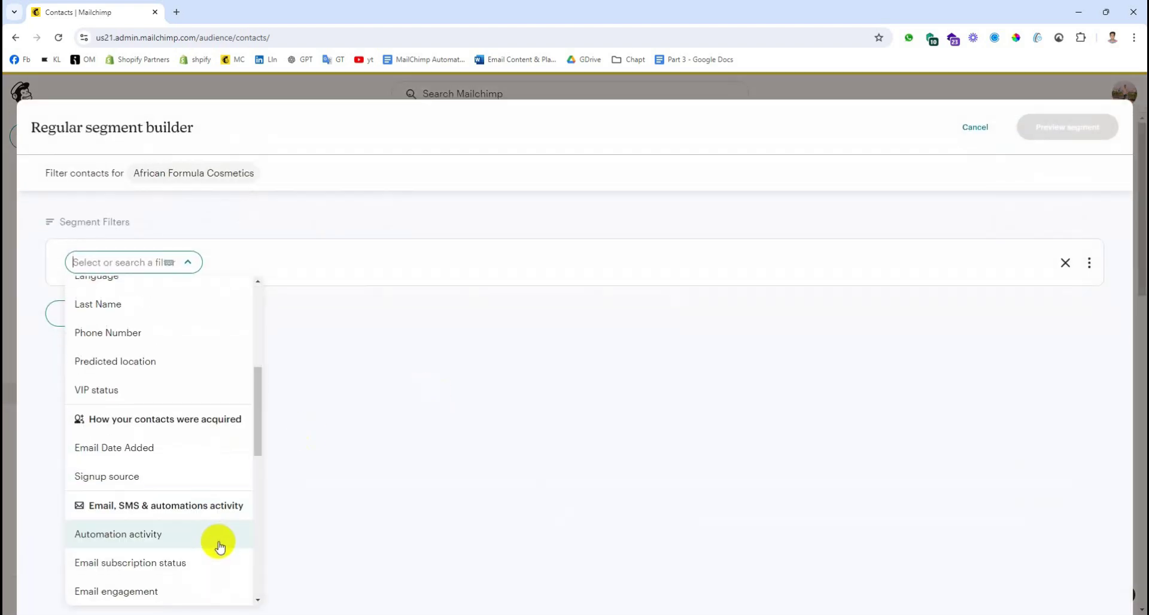
scroll(219, 546, down, 8)
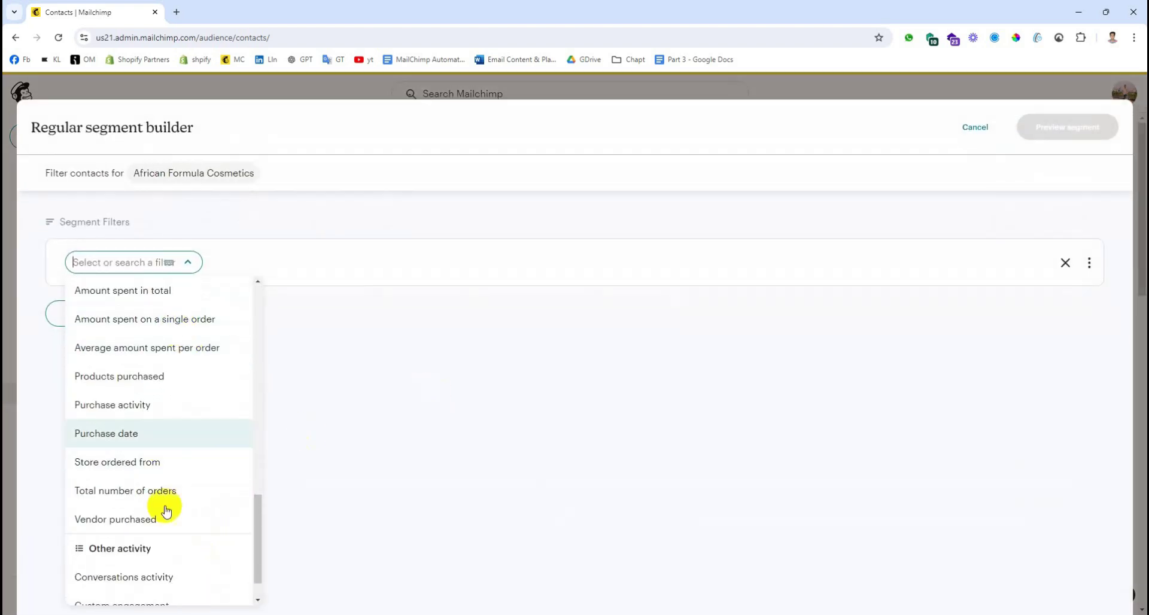
scroll(189, 538, down, 1)
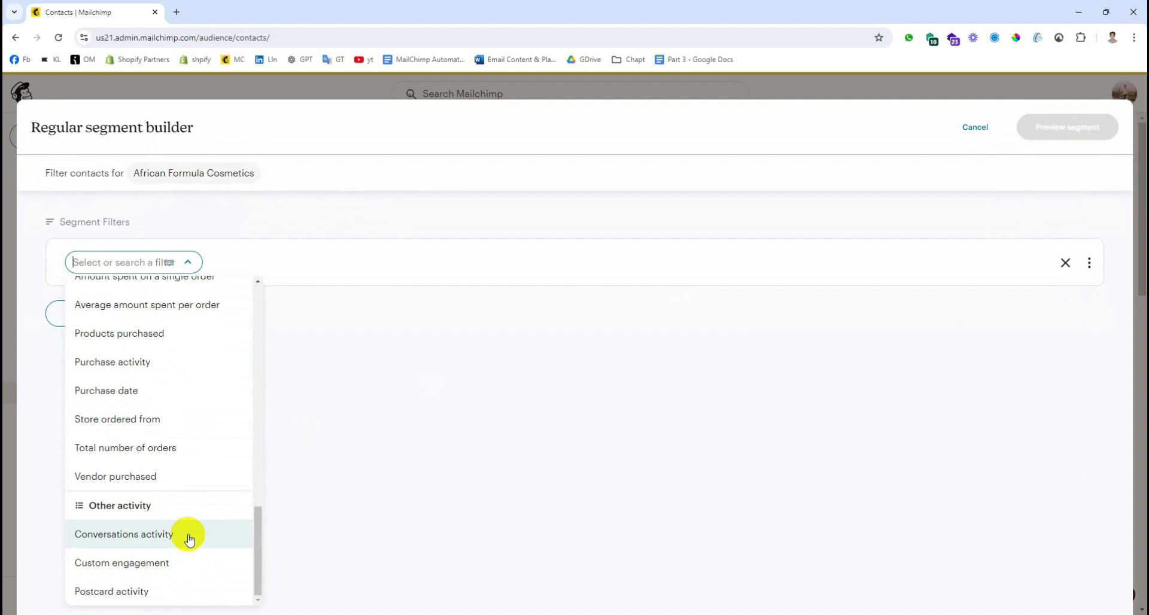
scroll(189, 538, up, 4)
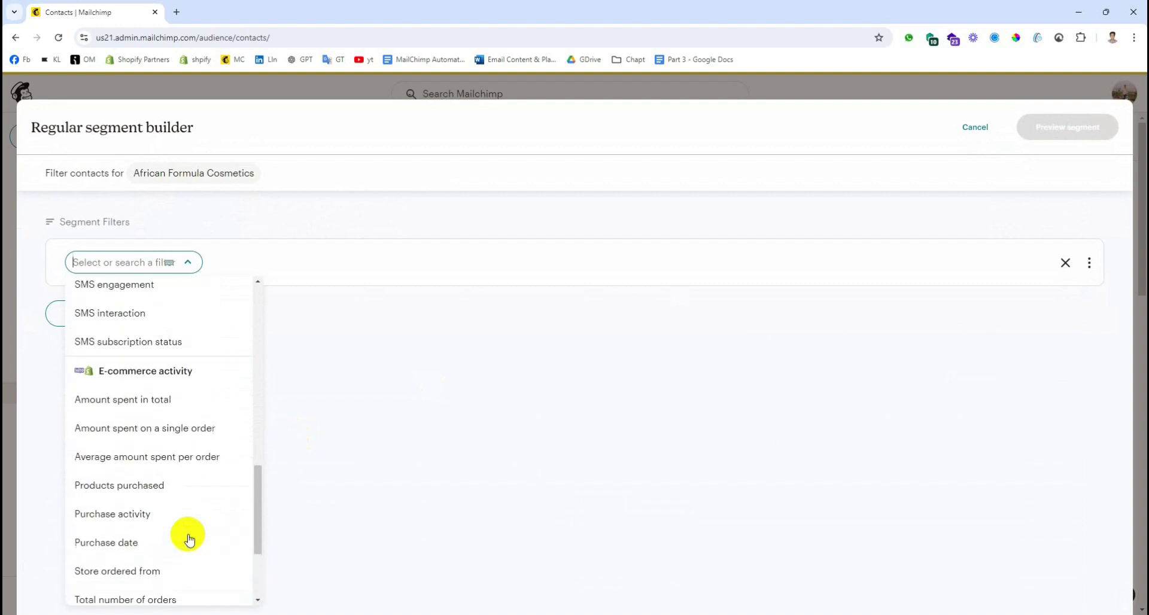
scroll(189, 538, up, 6)
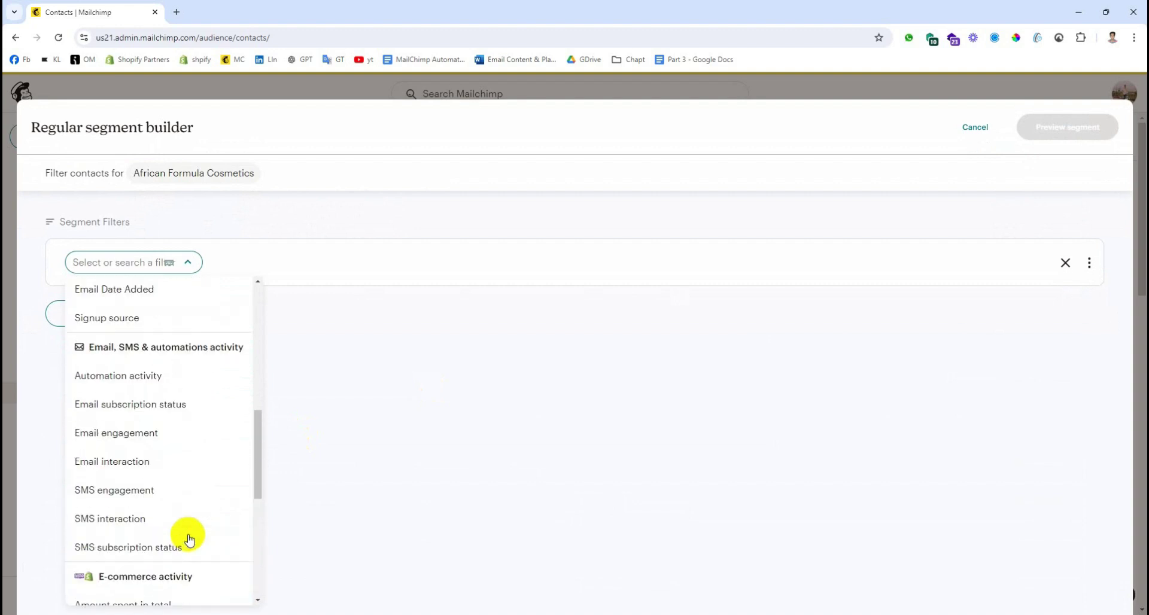
click(114, 437)
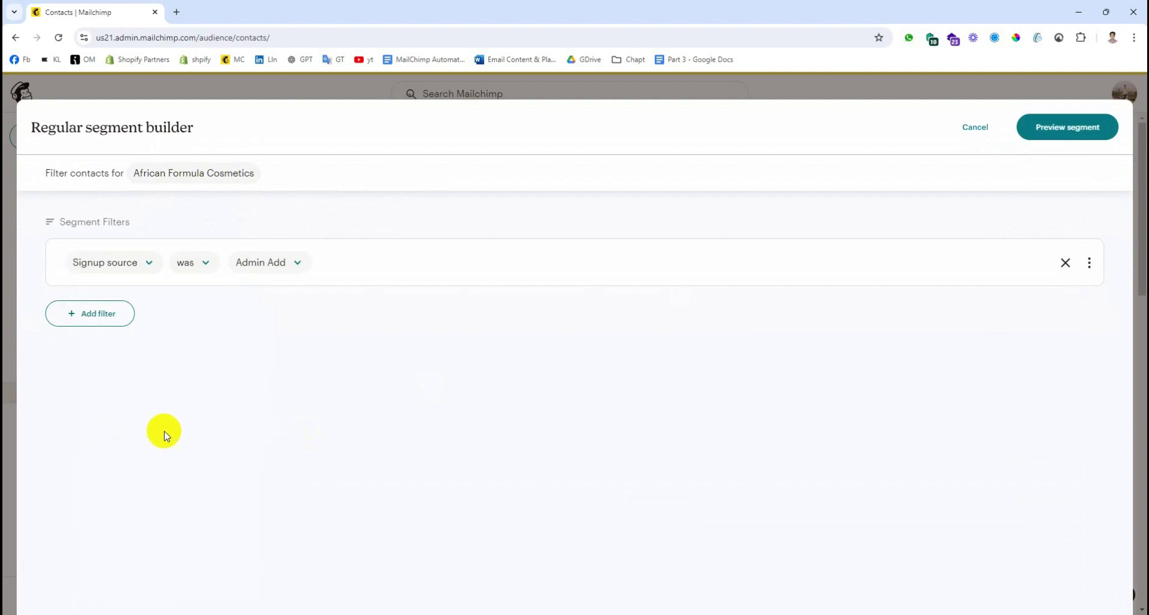
Set the signup source condition to "was" Popup Form and preview the segment.
click(259, 261)
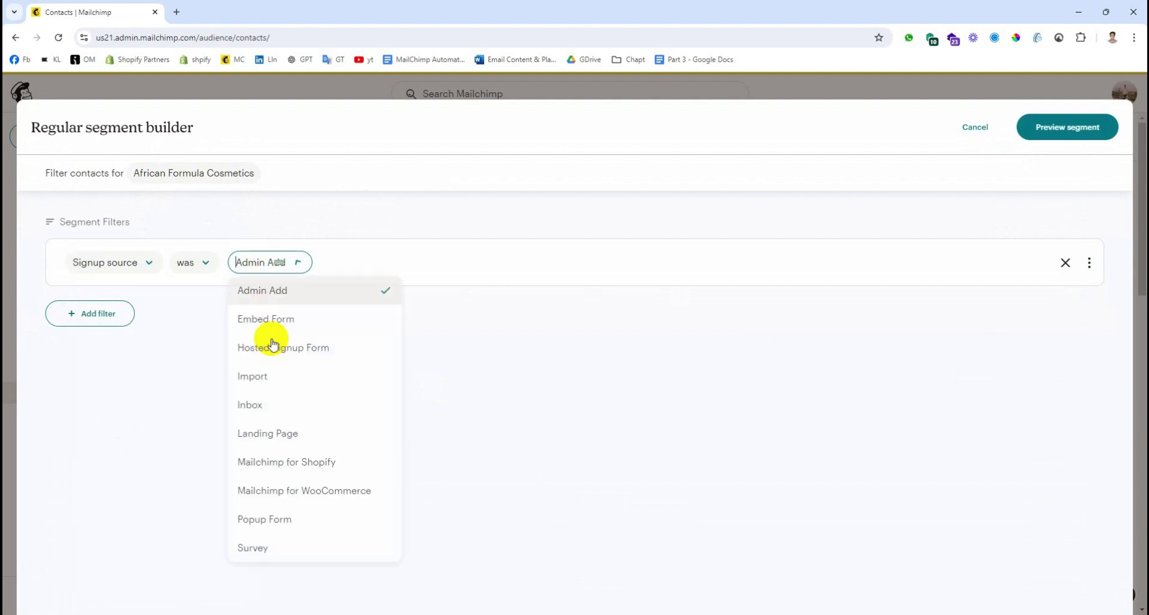
click(280, 520)
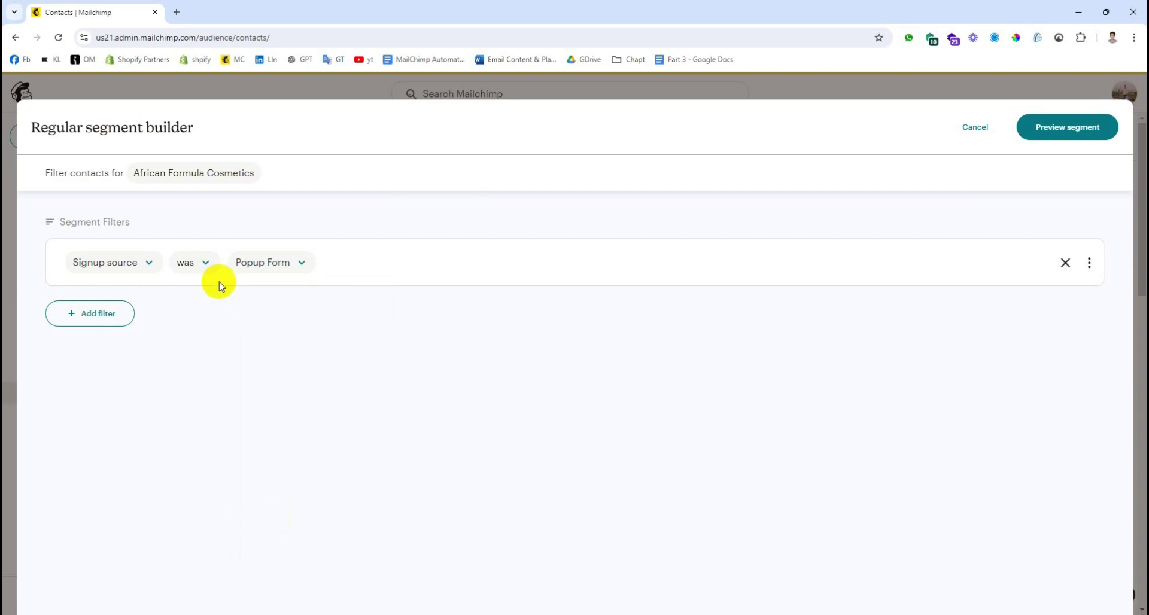
click(1039, 133)
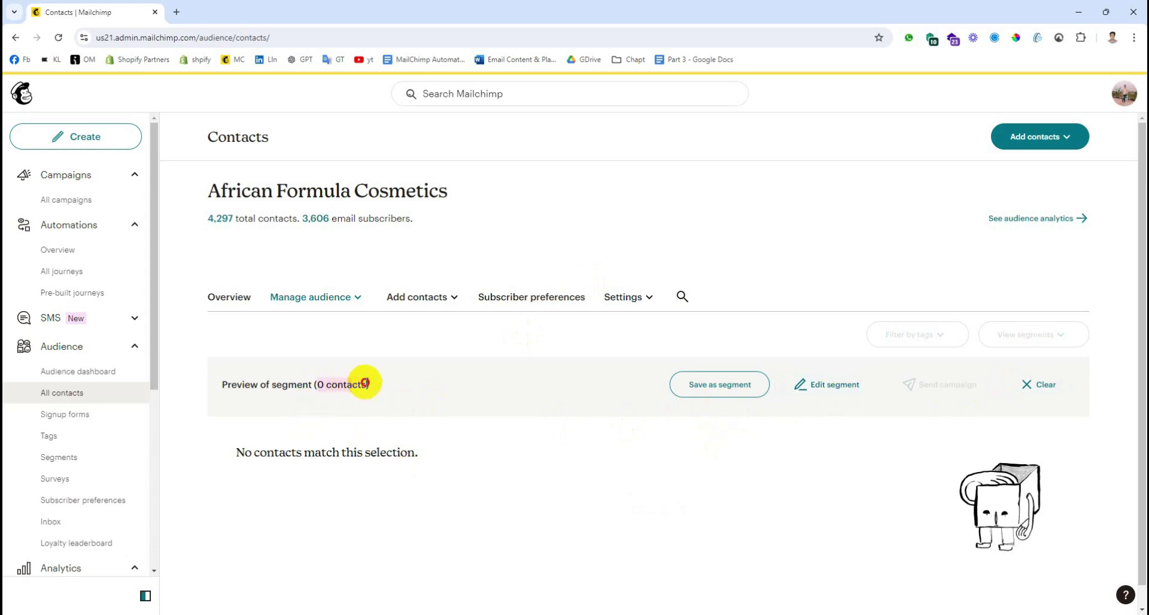
Edit the previewed segment so its signup source is Mailchimp for WooCommerce, and preview it again.
click(810, 390)
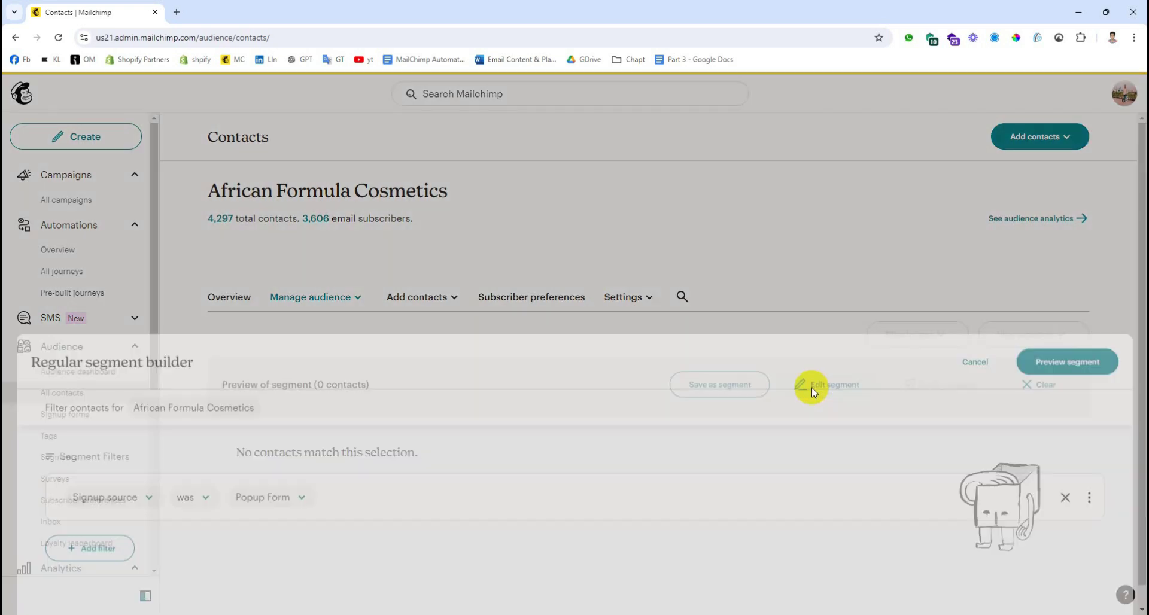
click(282, 263)
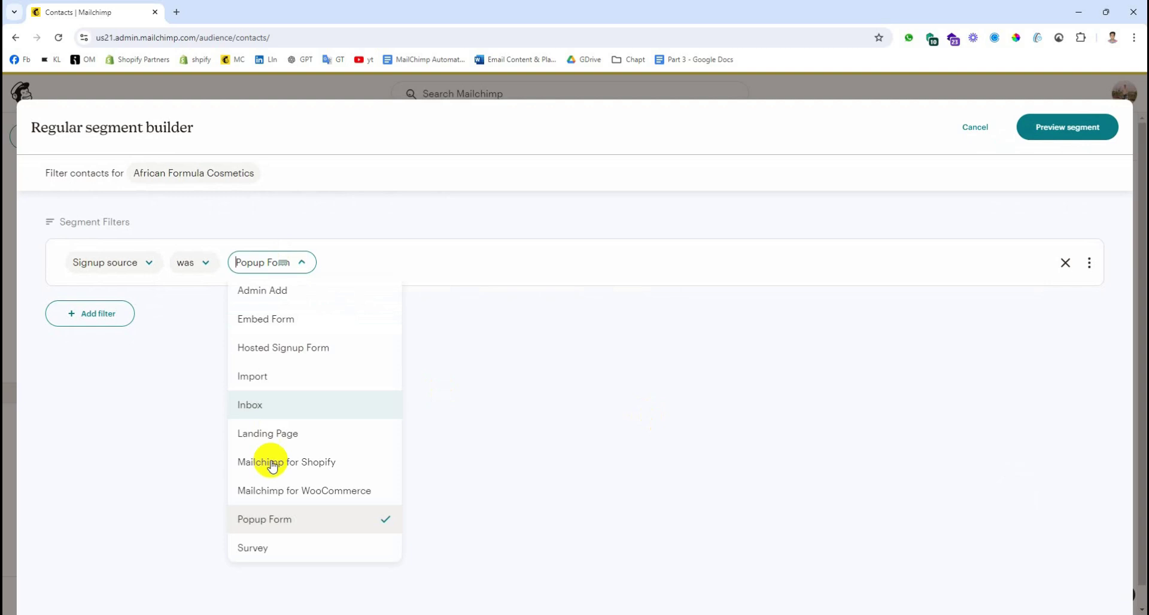
click(304, 494)
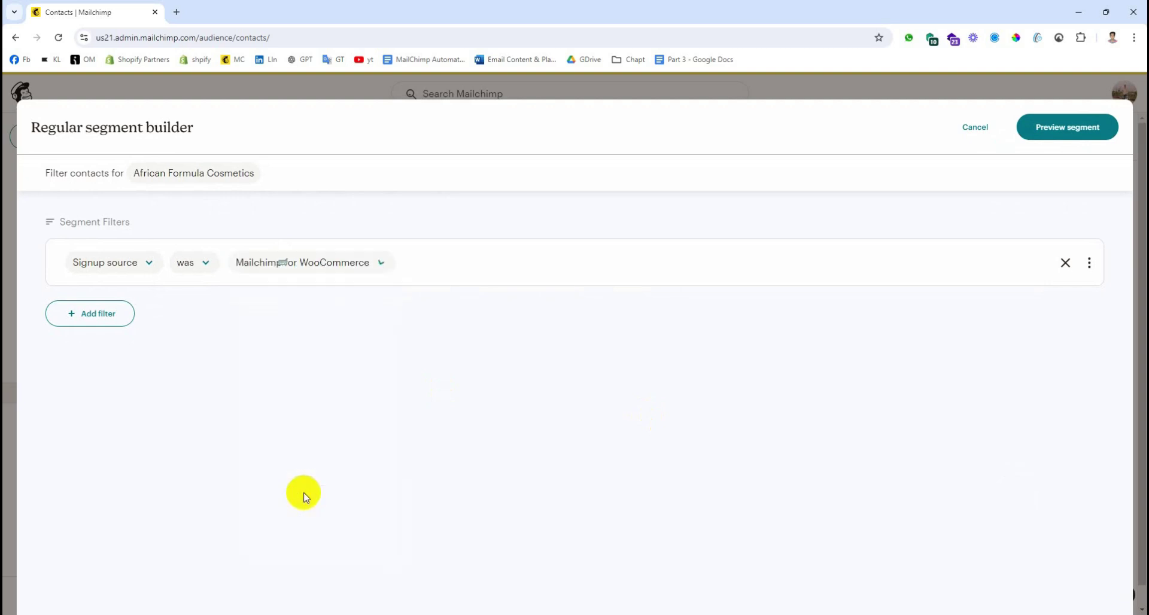
click(1052, 128)
Examine the contact count and the Source column of the contacts in the WooCommerce signup preview.
scroll(419, 347, down, 1)
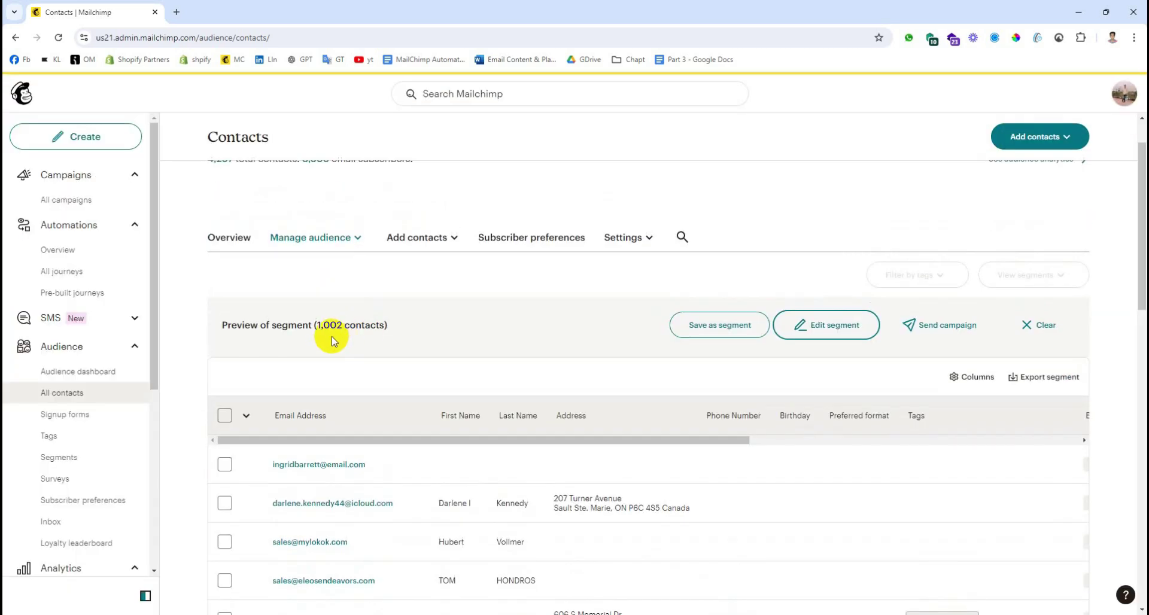
drag(317, 329, 343, 326)
scroll(369, 339, down, 2)
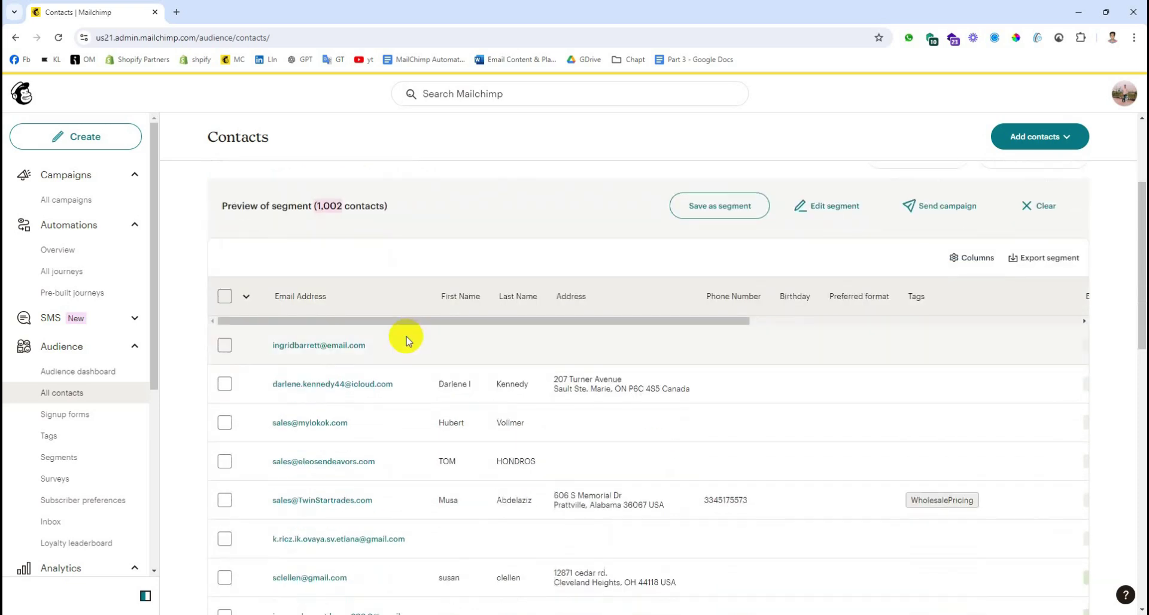
drag(418, 323, 718, 342)
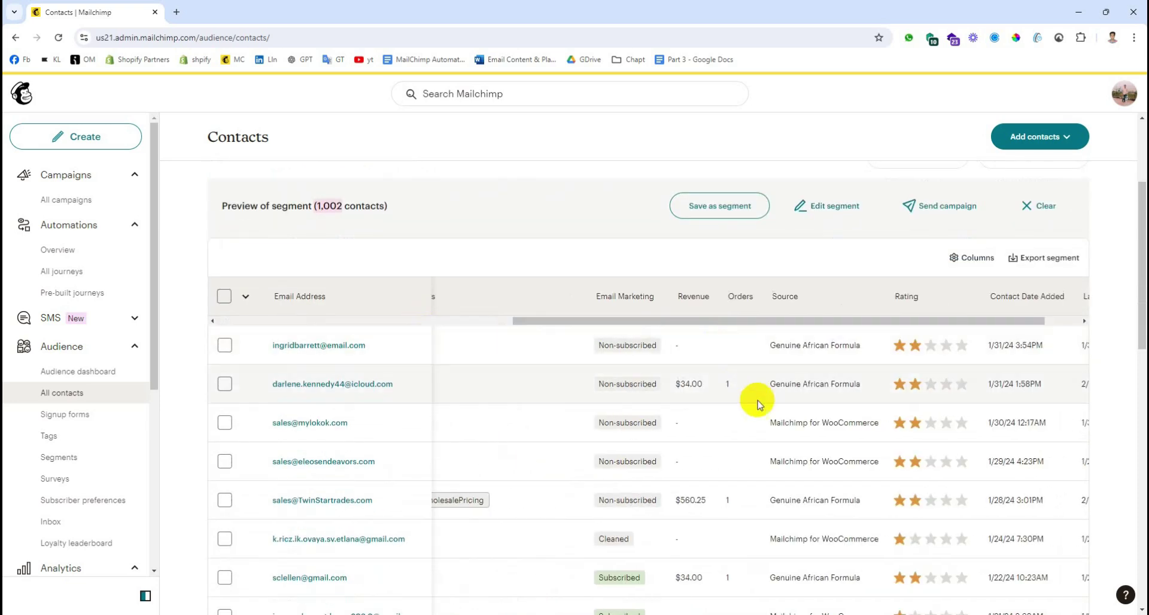
drag(769, 423, 879, 424)
scroll(514, 440, up, 3)
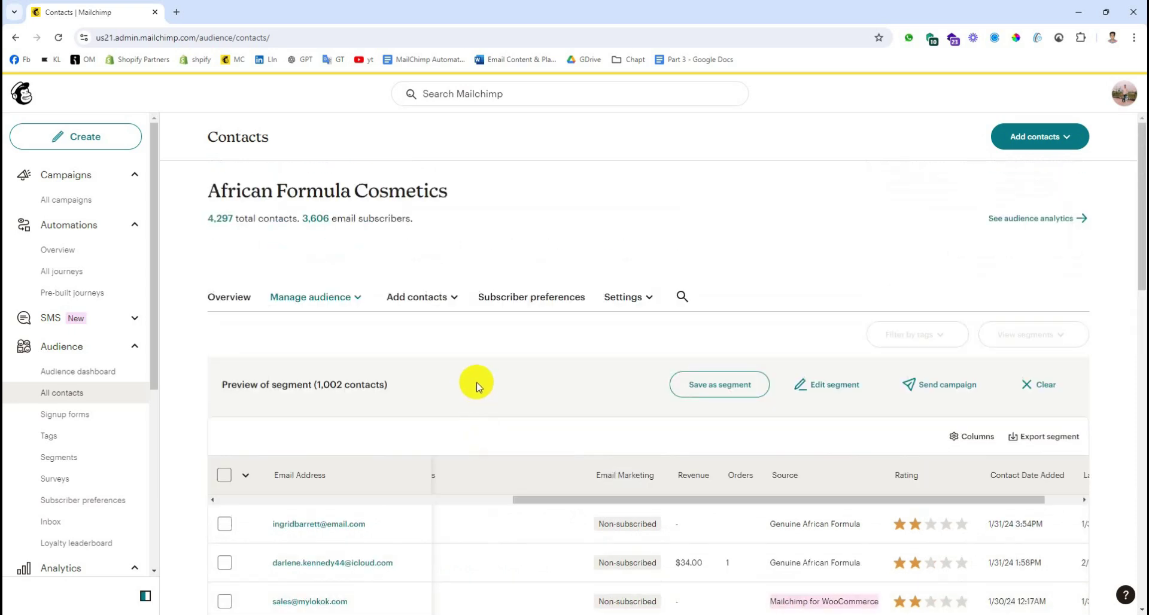
Clear the signup source preview and start a new segment with the Birthday filter.
click(1037, 384)
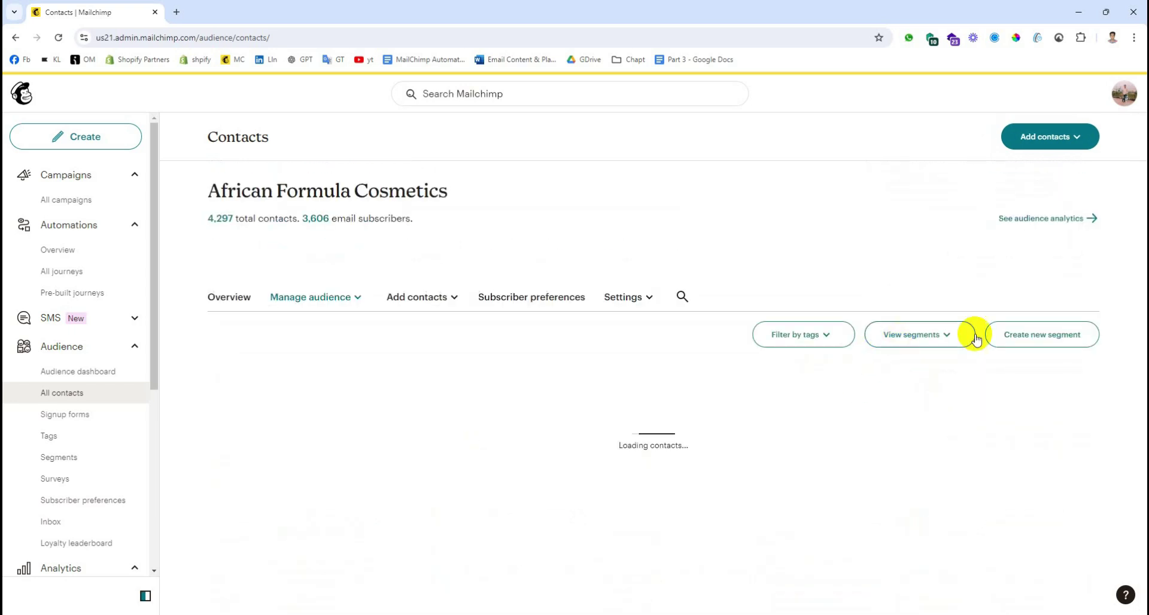
click(1026, 335)
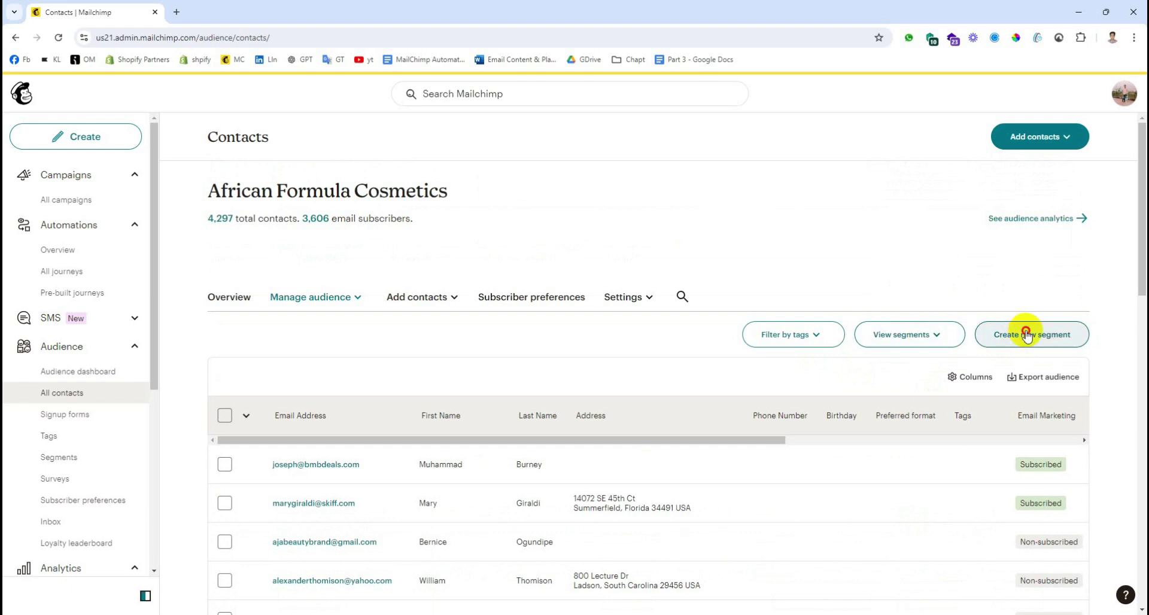
scroll(125, 467, down, 1)
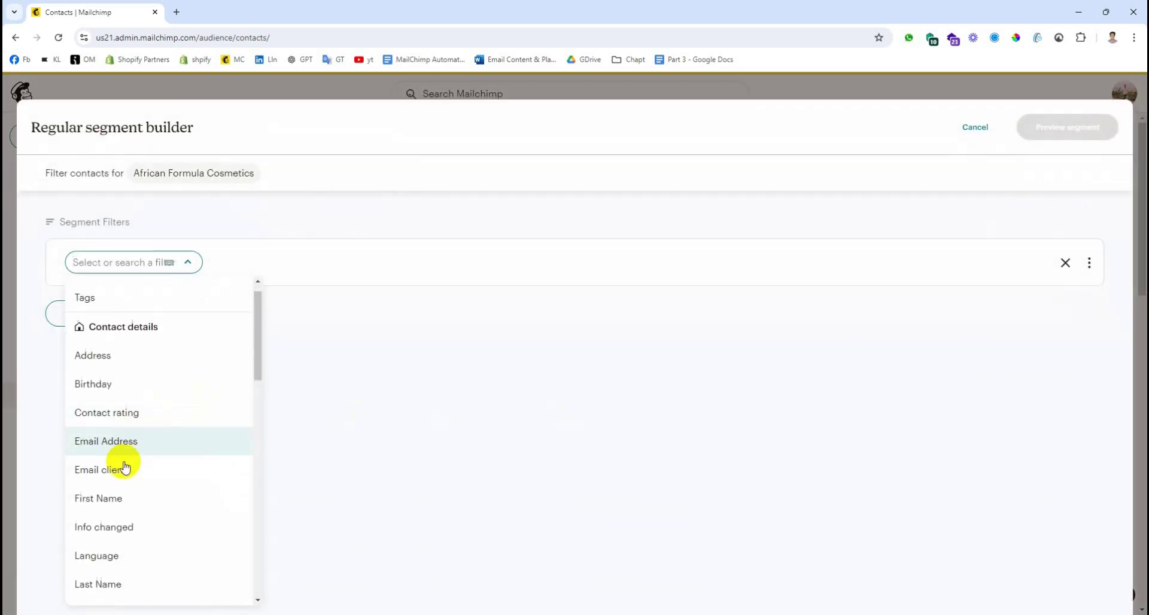
scroll(123, 463, down, 2)
scroll(120, 462, up, 1)
click(98, 346)
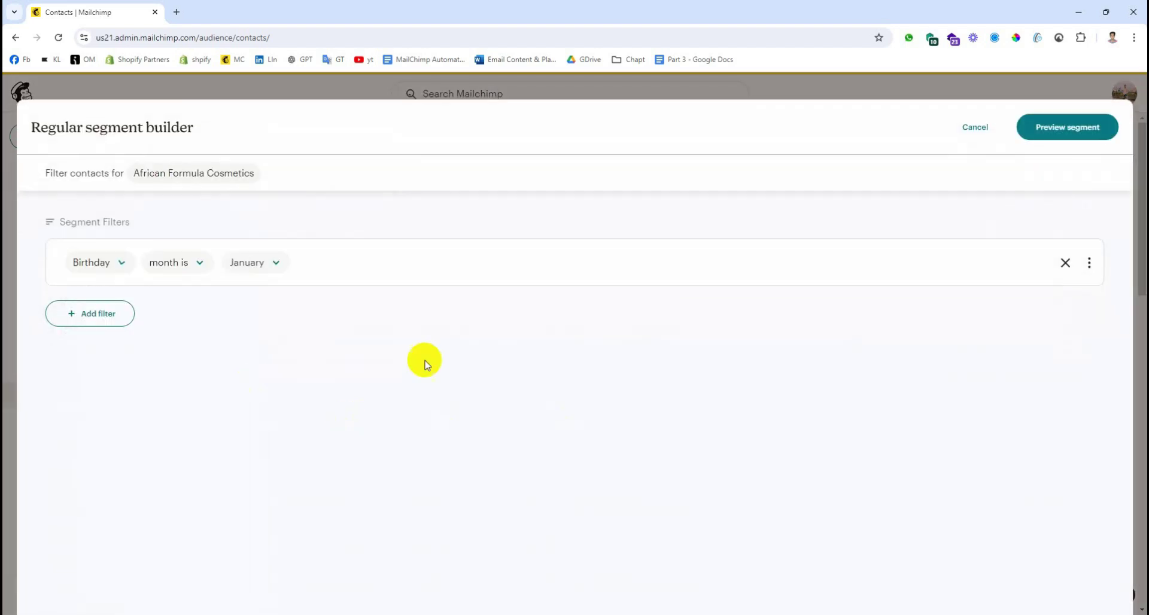
Preview the segment of contacts whose birthday month is January and clear the preview.
click(1068, 128)
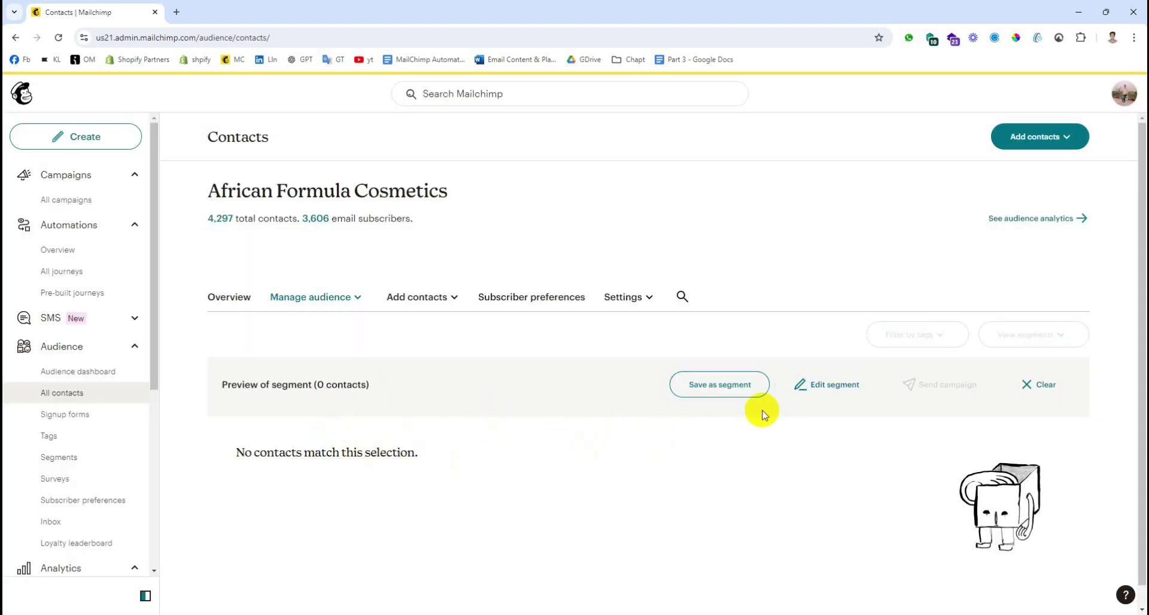
click(1051, 383)
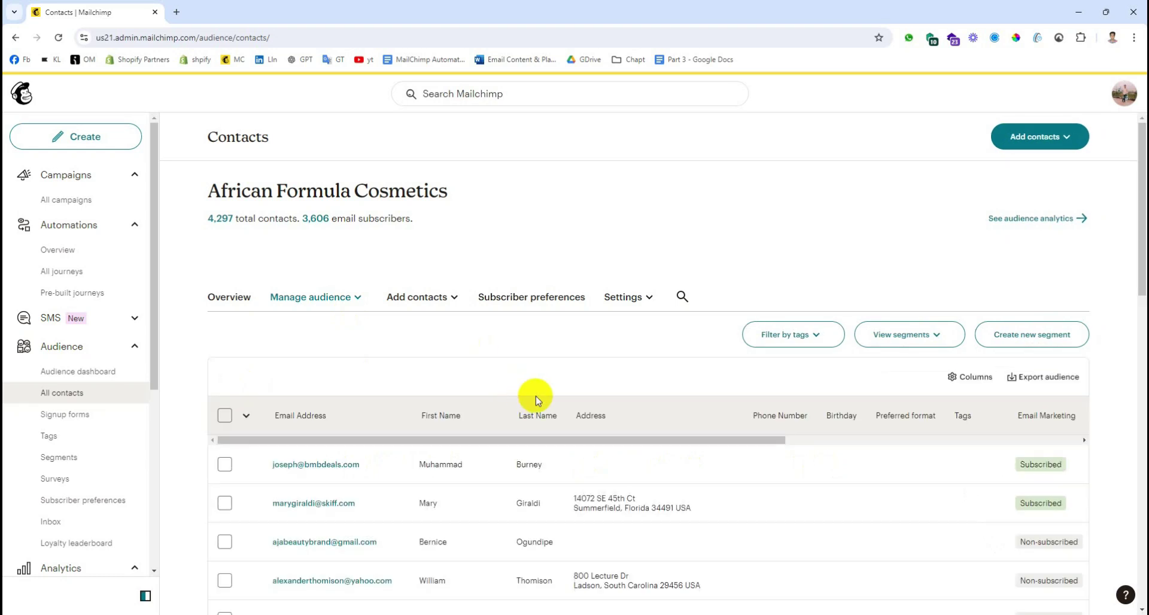
Review the list of saved segments on the Segments page.
click(87, 464)
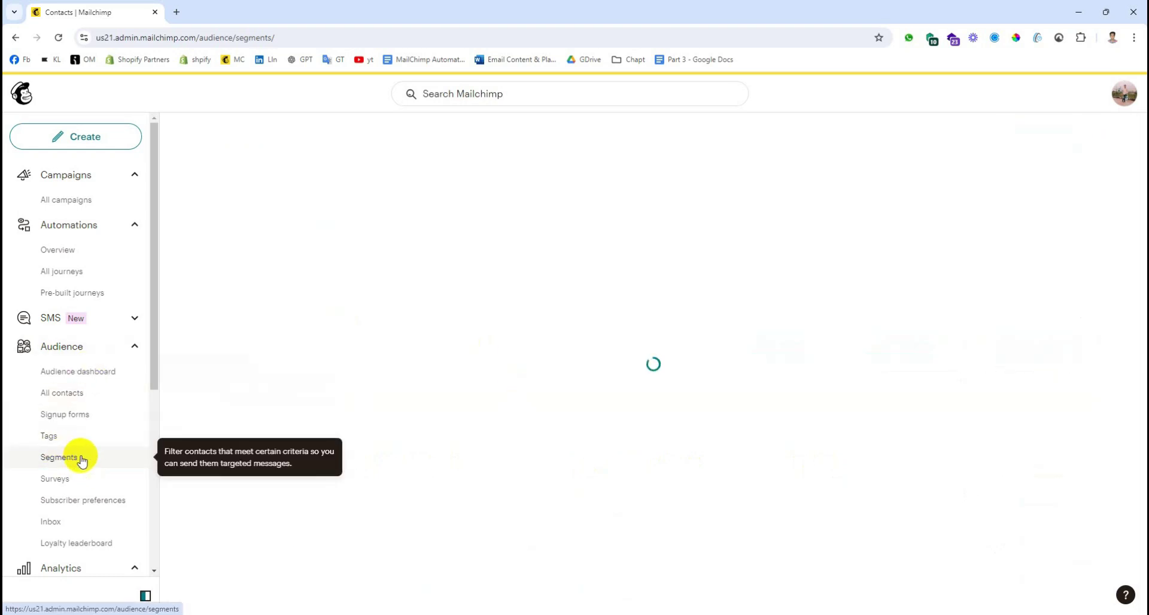
scroll(375, 419, down, 3)
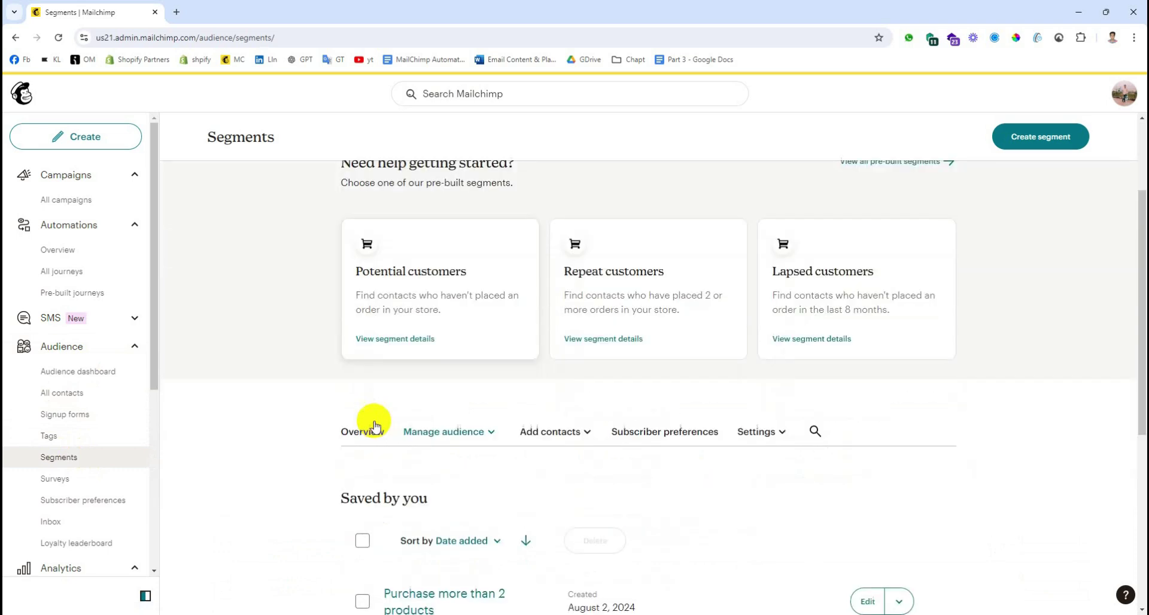
scroll(375, 426, down, 3)
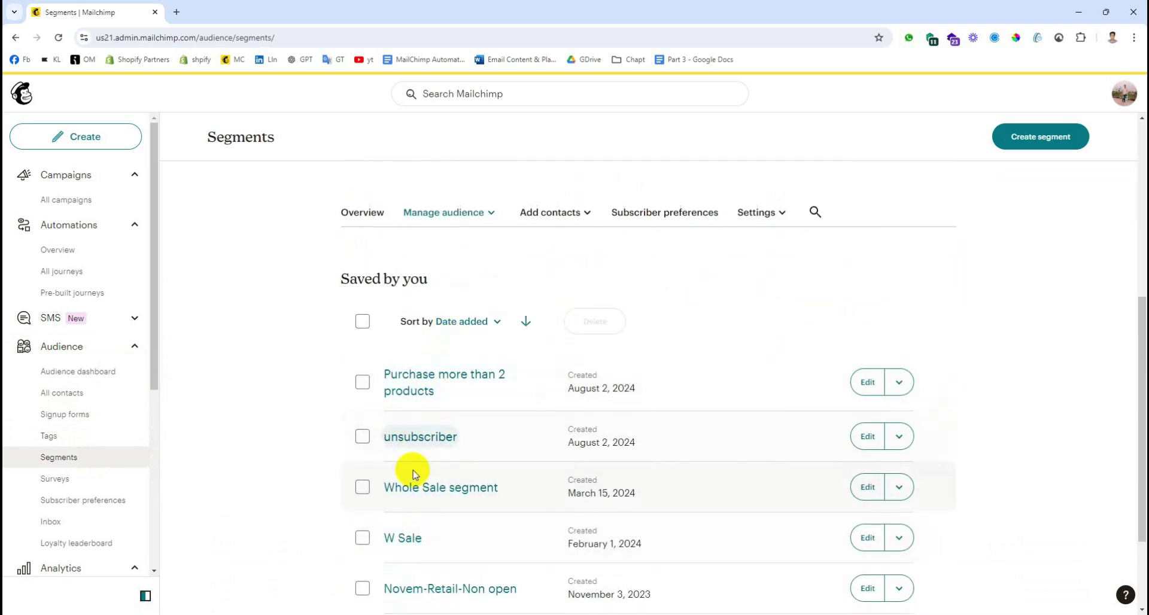
scroll(413, 473, up, 3)
Return to all contacts and start a new segment with the Purchase activity filter.
click(117, 388)
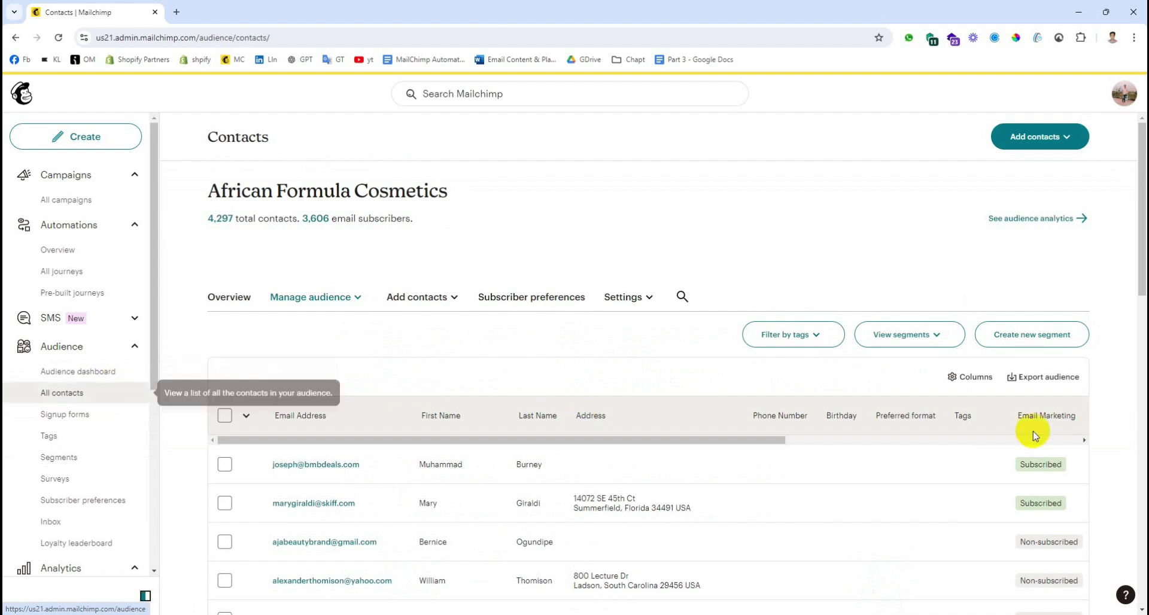
click(1030, 334)
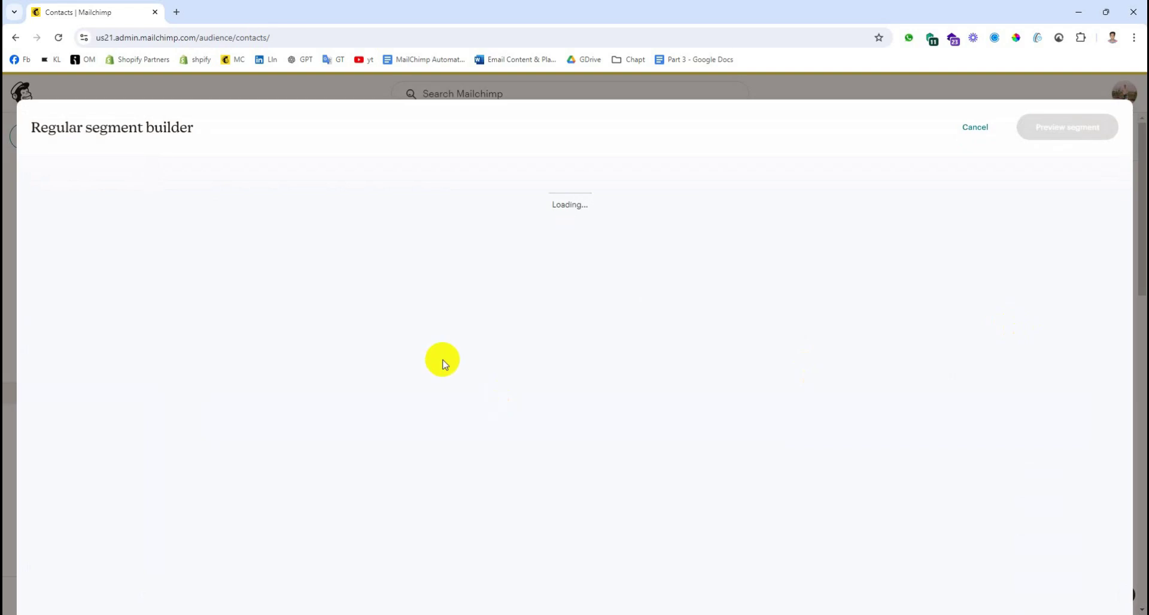
scroll(239, 465, down, 4)
scroll(239, 467, down, 8)
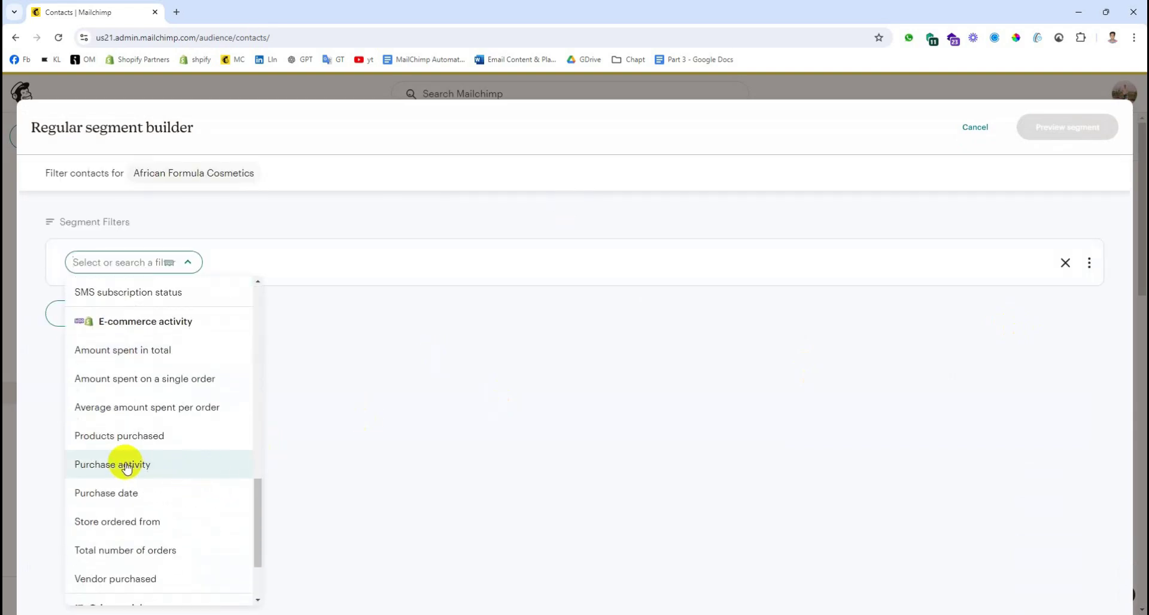
click(127, 466)
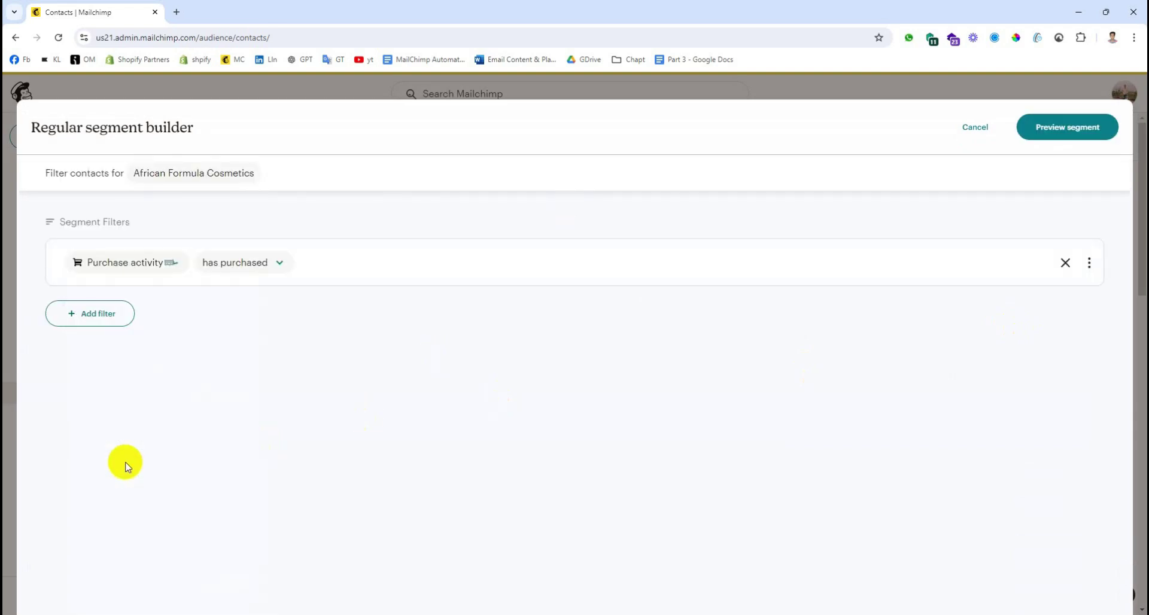
Replace the Purchase activity filter with Purchase date.
click(158, 263)
scroll(150, 521, down, 5)
scroll(145, 538, down, 5)
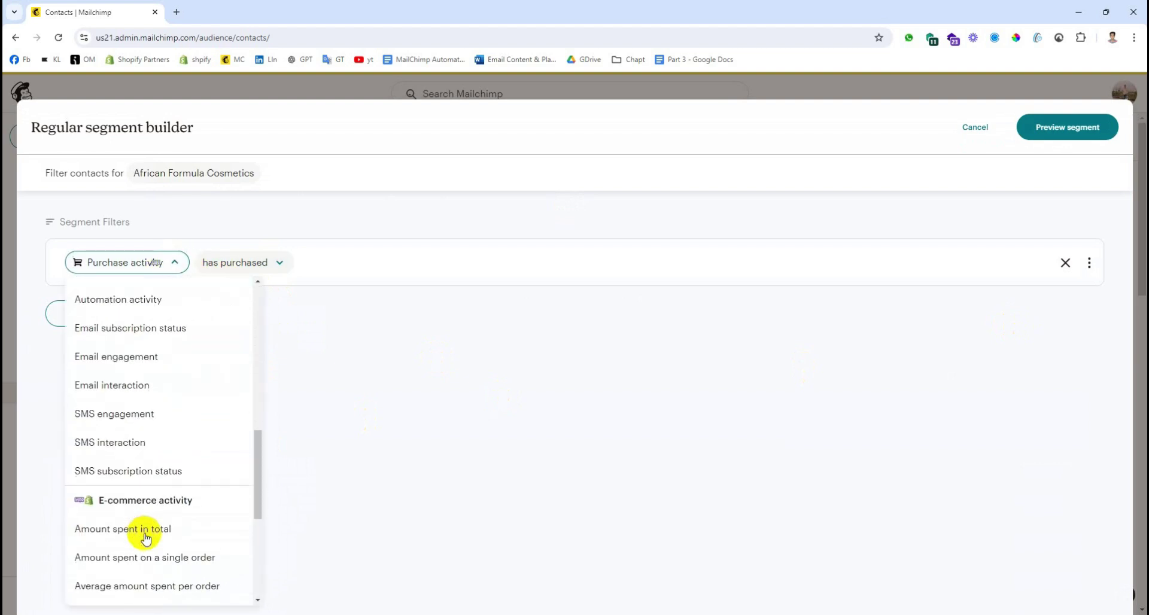
click(122, 496)
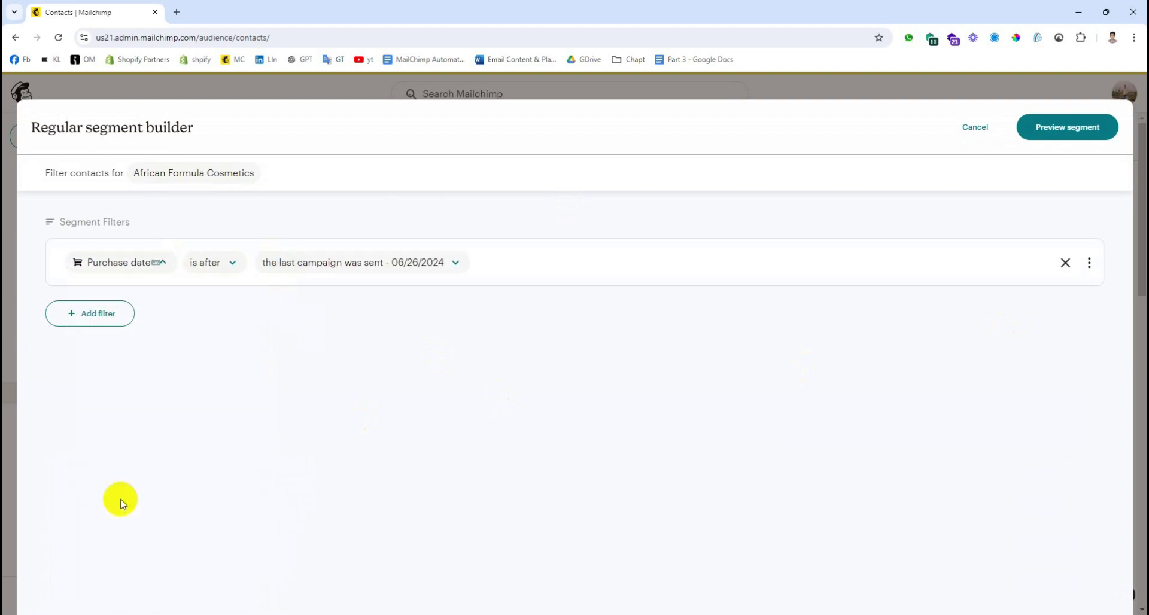
Set the purchase date condition to within the last 365 days and preview the segment.
click(226, 262)
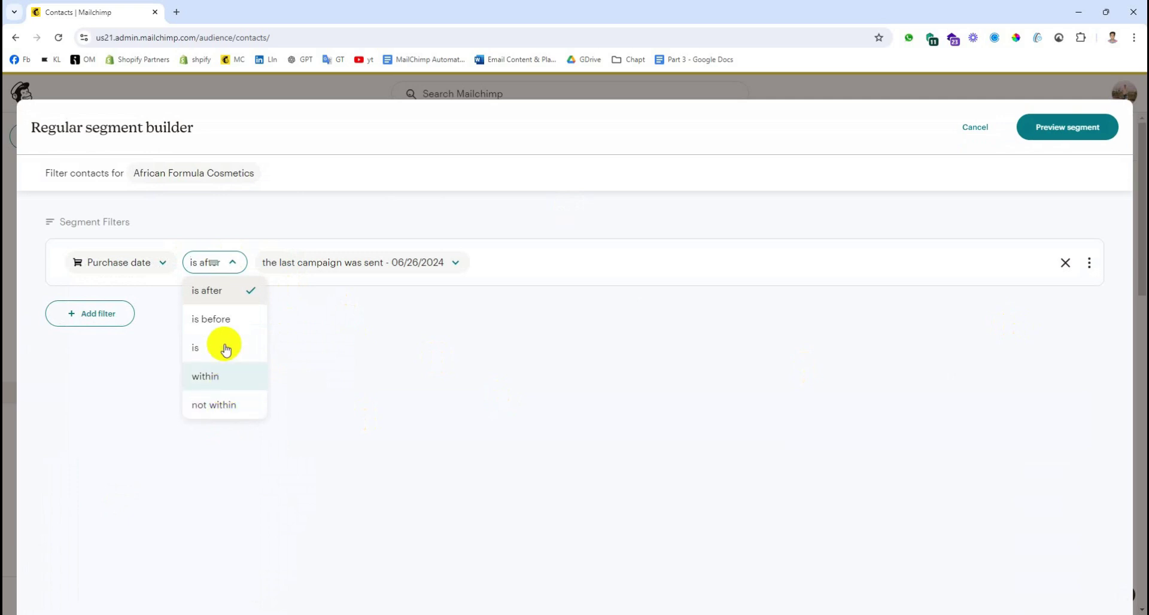
click(217, 375)
click(310, 260)
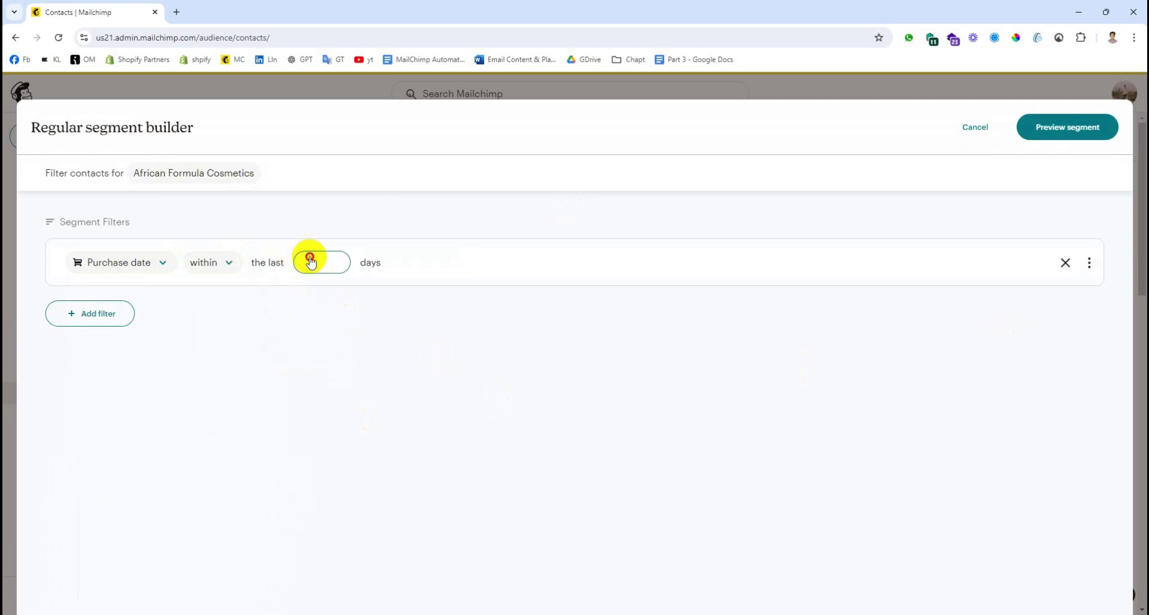
text(365)
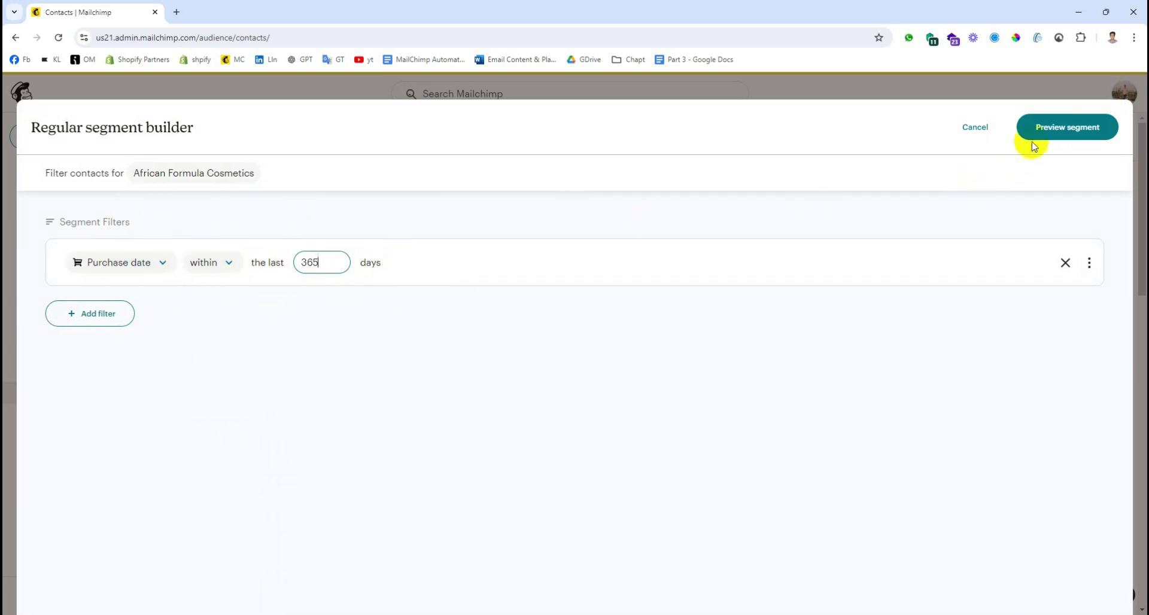
click(1046, 133)
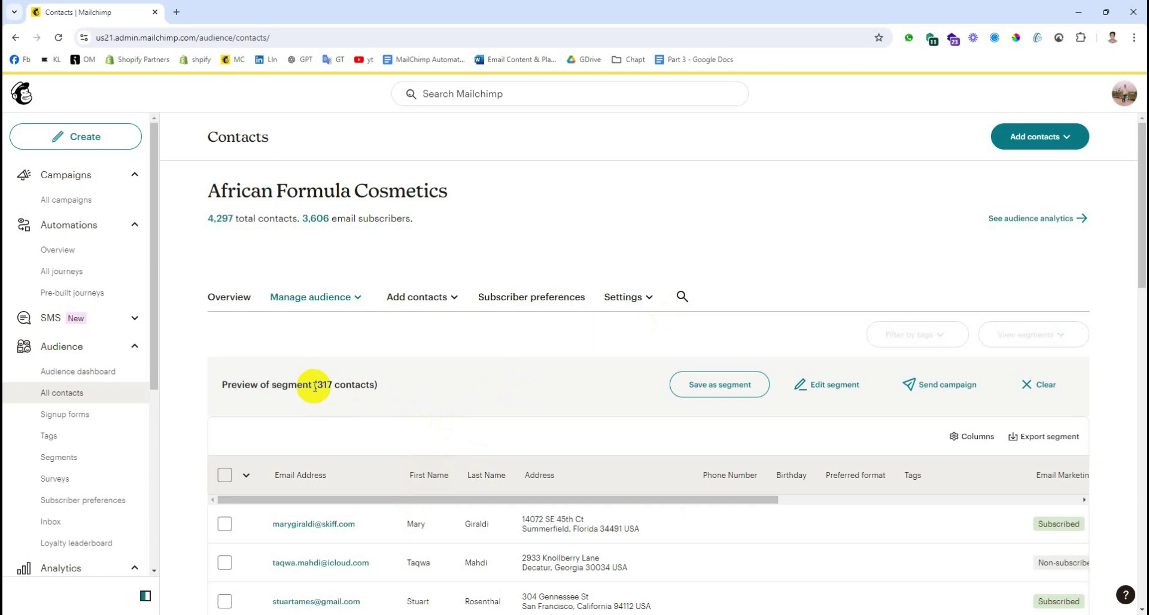
Look over the previewed contacts and save them as a segment named "365 Purchase contacts".
scroll(436, 403, down, 3)
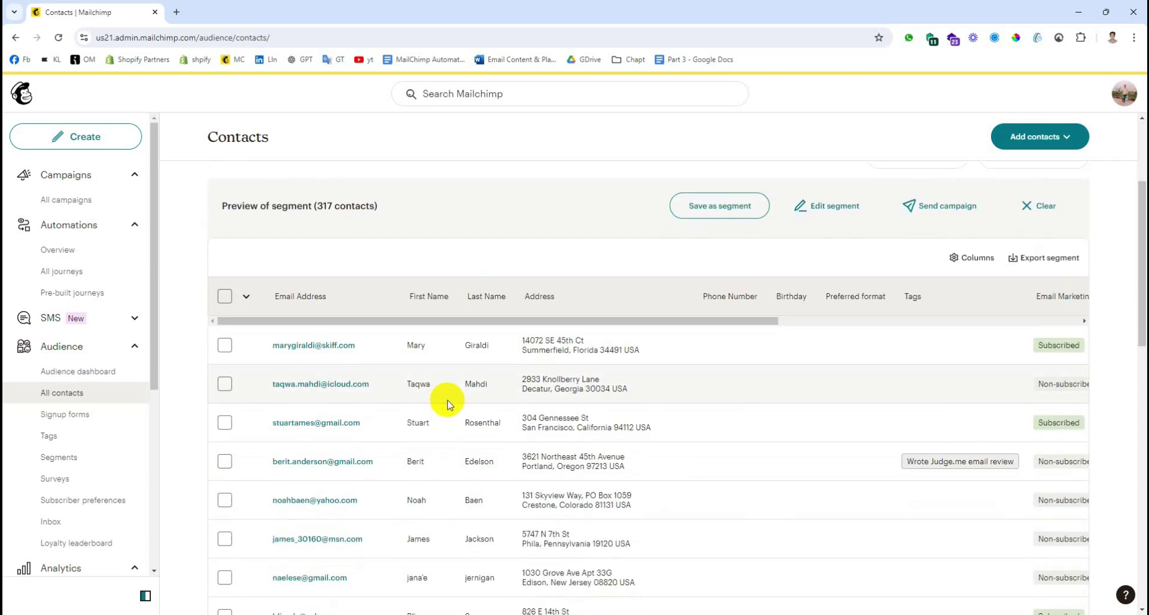
scroll(443, 402, up, 3)
scroll(454, 394, down, 2)
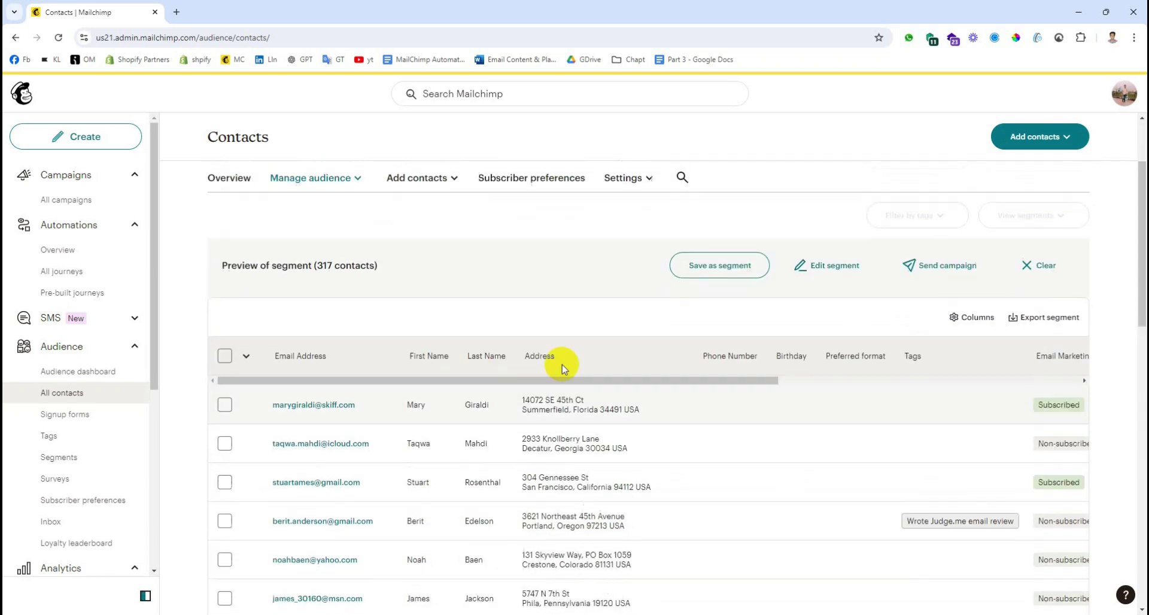
click(714, 265)
click(384, 337)
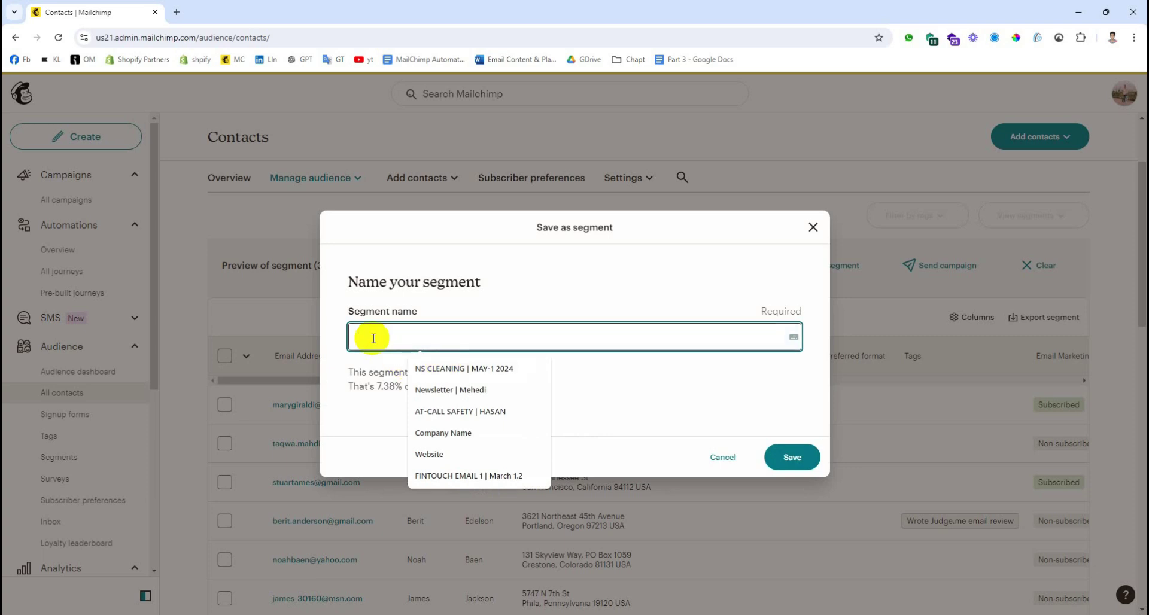
text(365 Purchase contacts)
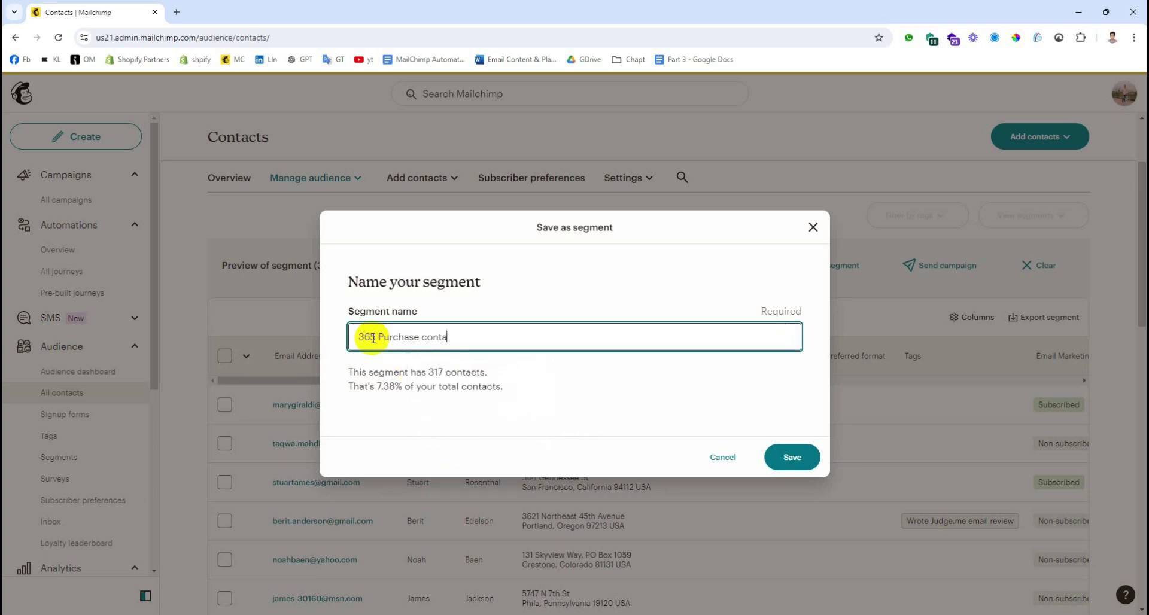
click(776, 464)
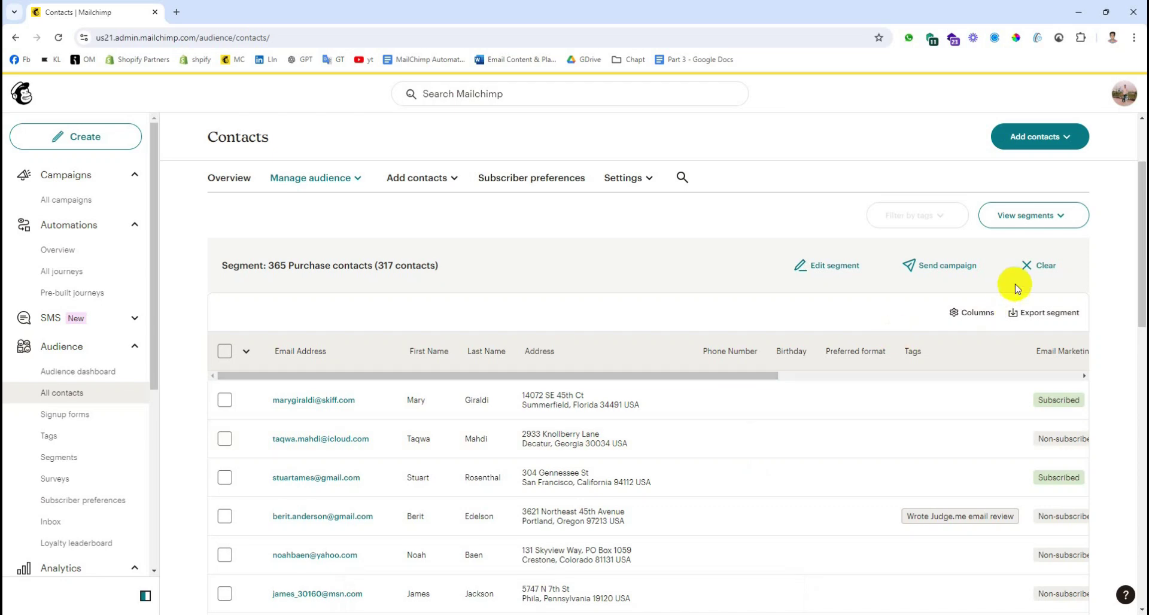
Clear the saved segment's view and start a new segment with the Purchase date filter.
click(1039, 267)
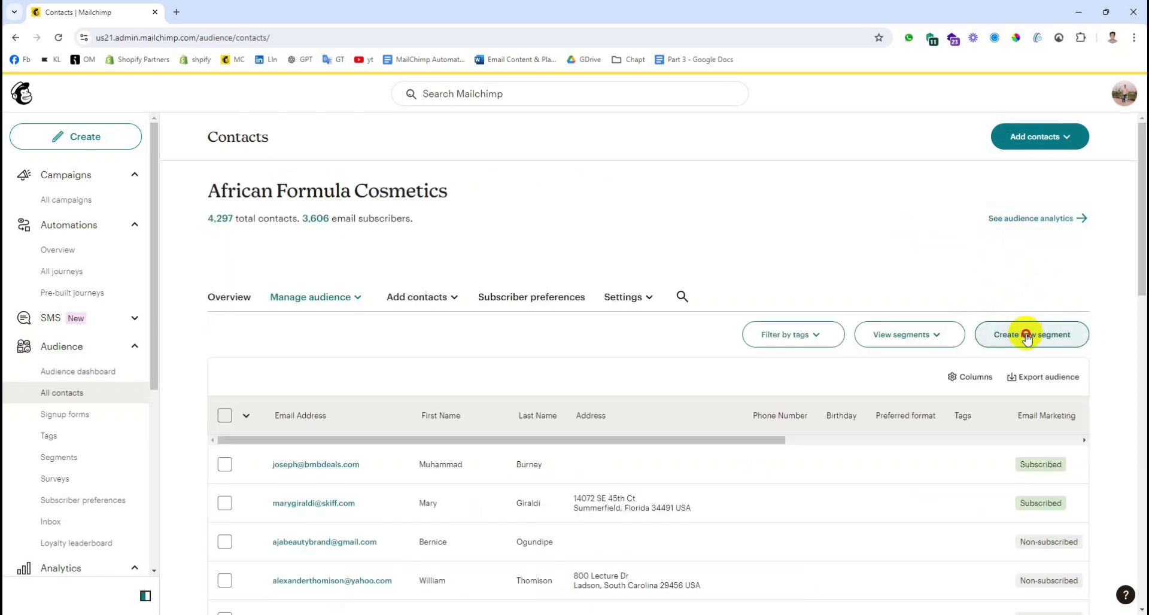
click(1025, 333)
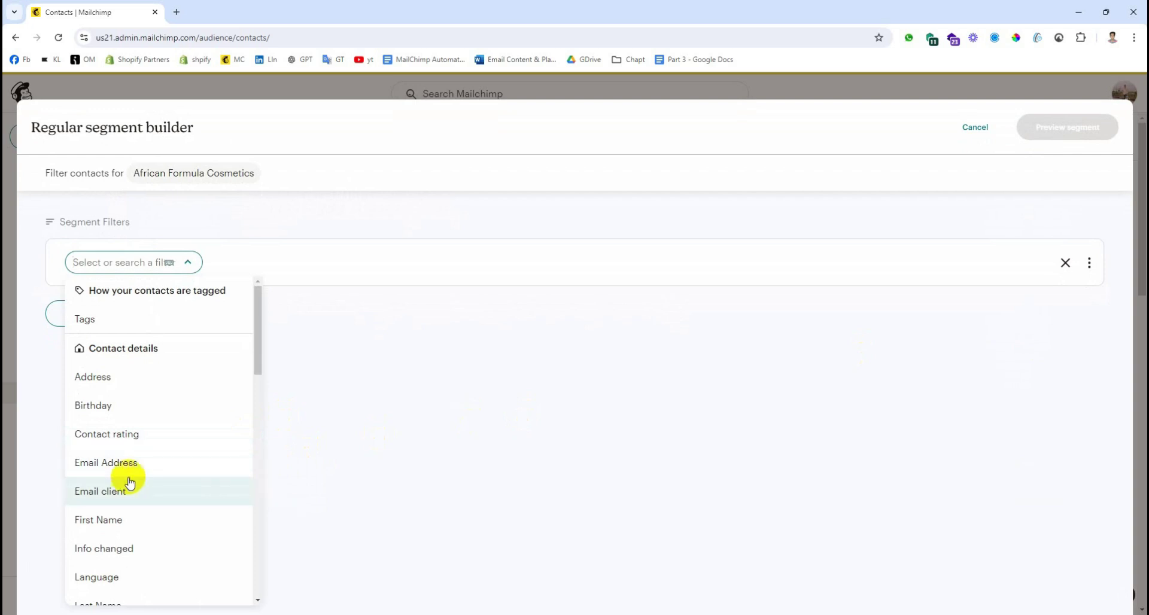
scroll(128, 479, down, 10)
scroll(128, 479, down, 2)
click(114, 443)
Set the purchase date condition to not within the last 365 days and preview the segment.
click(217, 261)
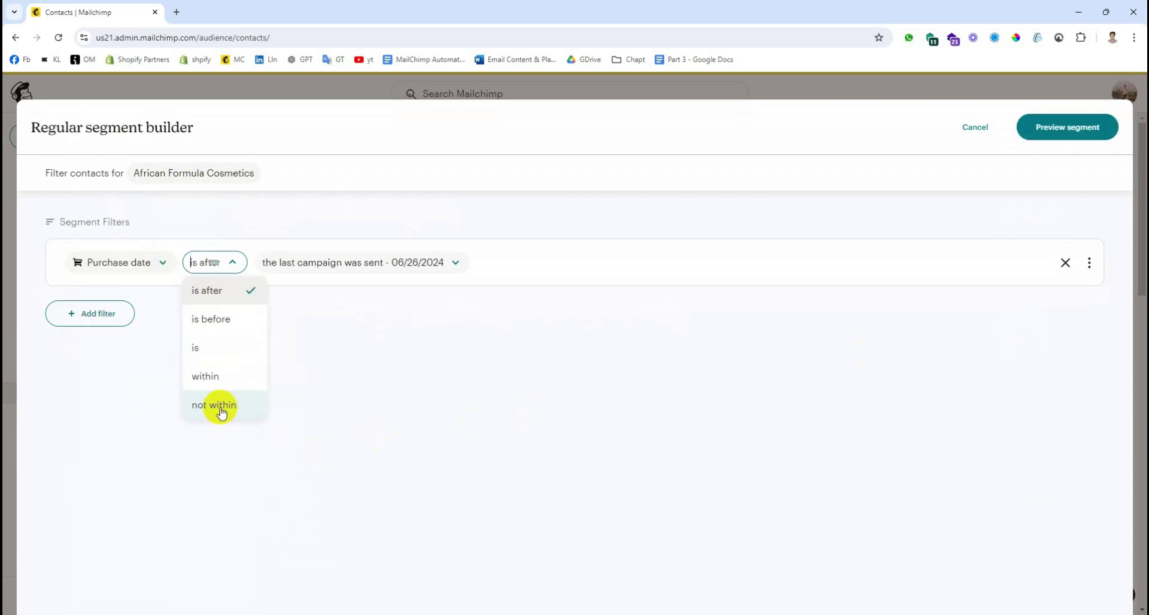
click(221, 406)
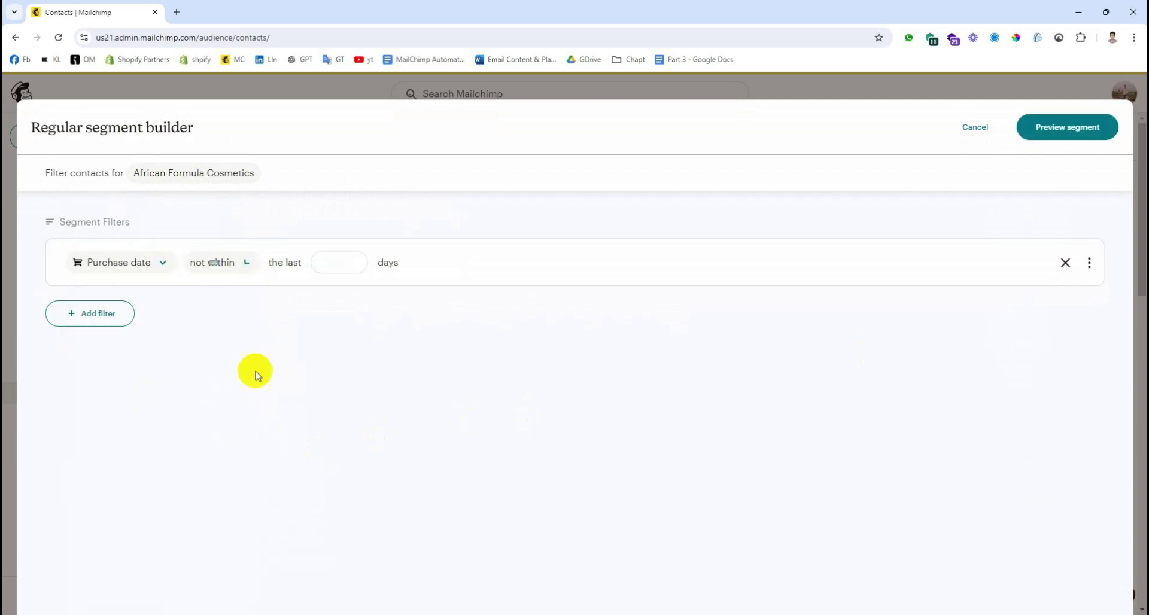
click(344, 261)
text(365)
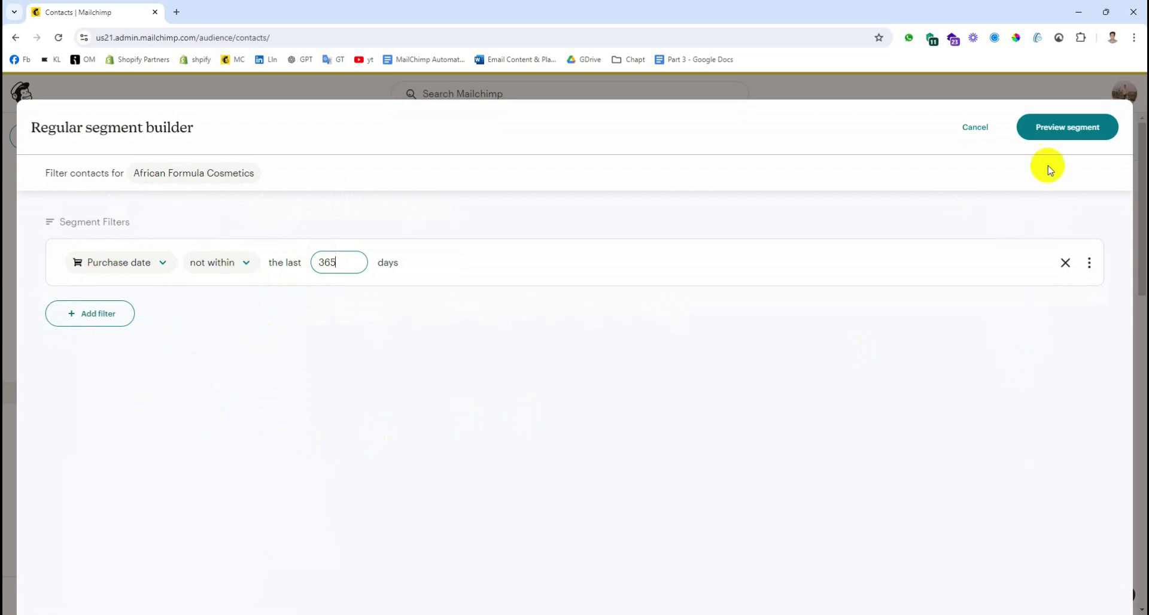
click(1045, 137)
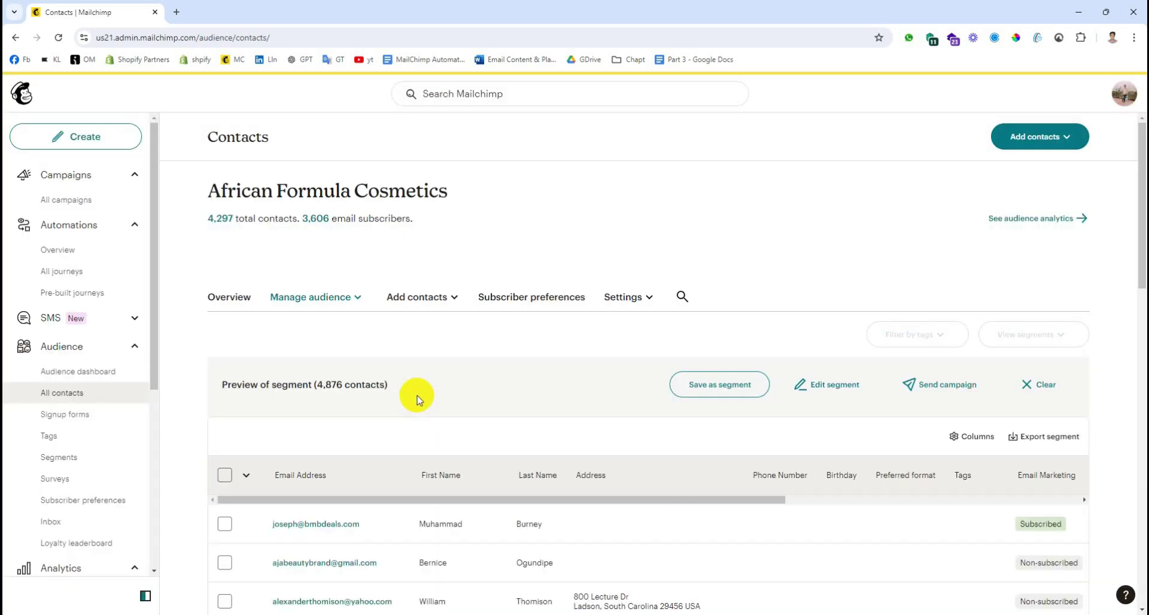